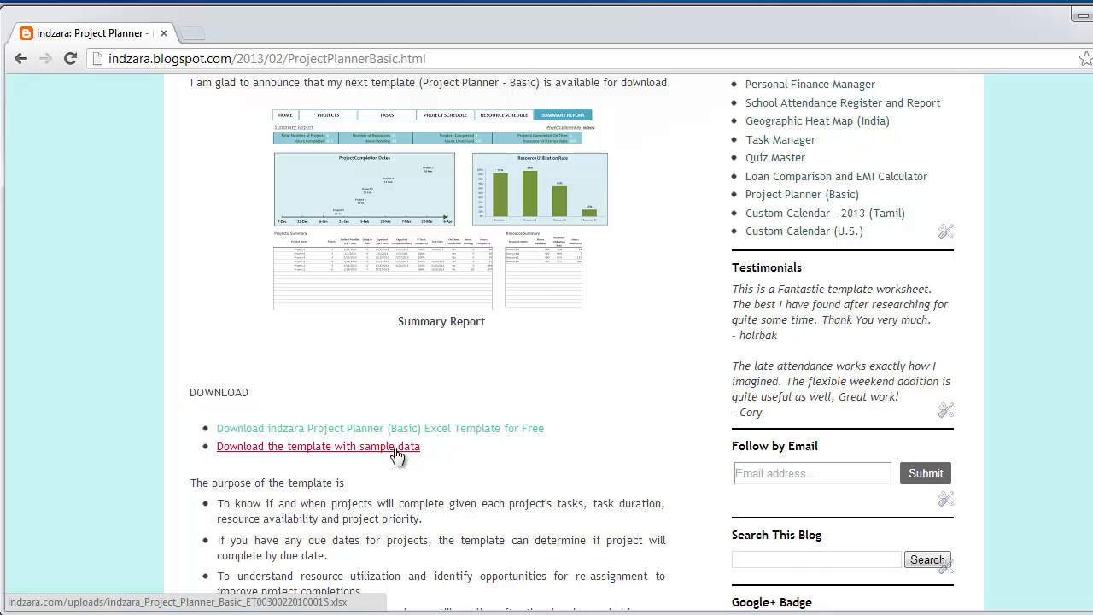
Step: Download the Project Planner template with sample data and review the purpose, features and glossary on its Home sheet
click(397, 448)
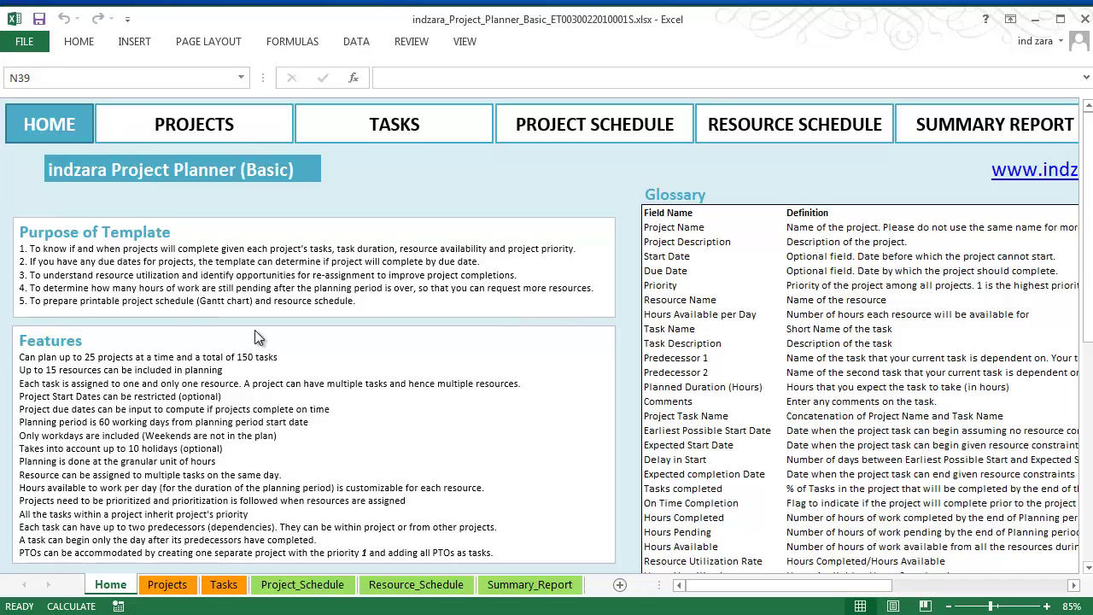
scroll(232, 346, down, 3)
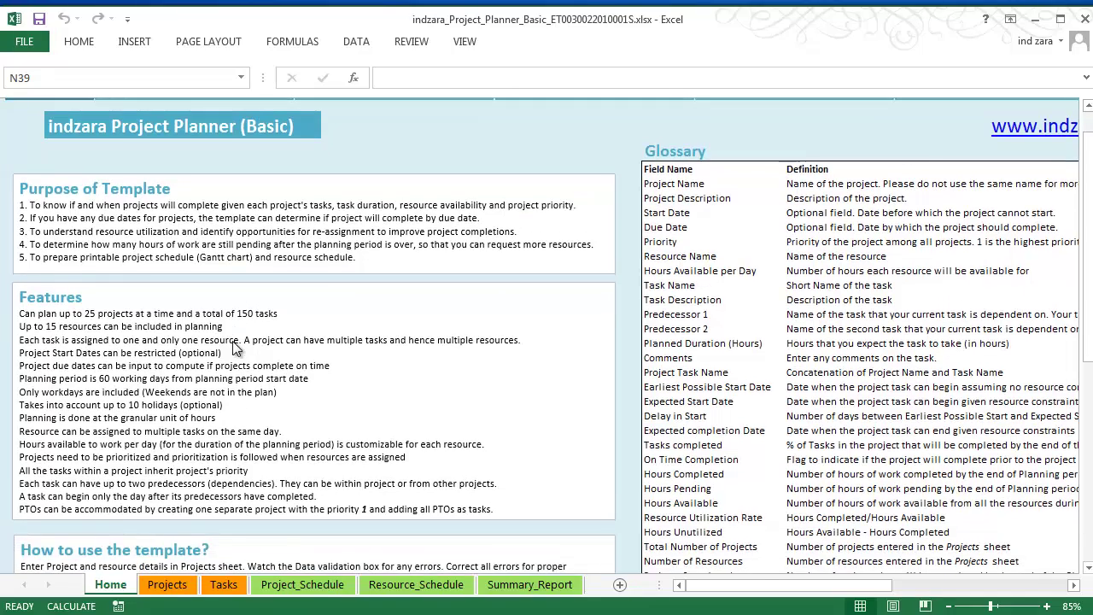
scroll(265, 422, down, 2)
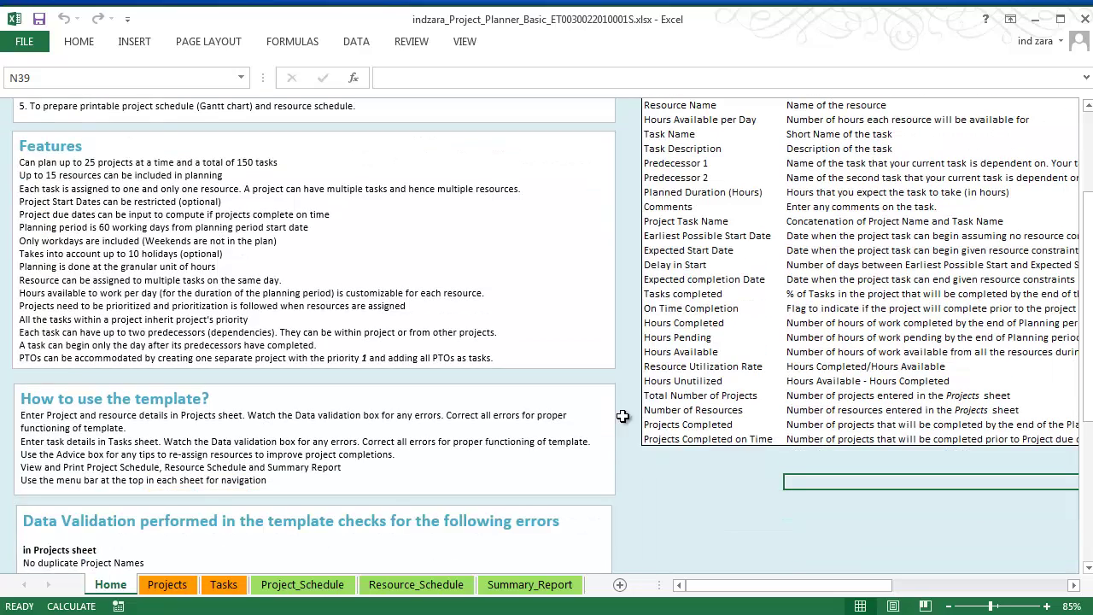
scroll(263, 418, up, 4)
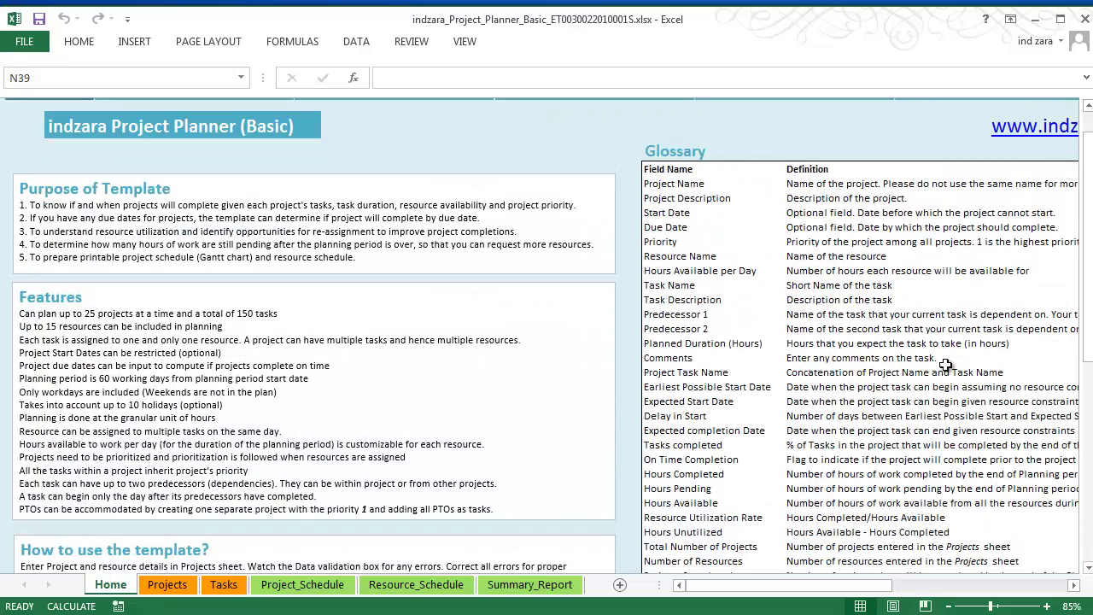
click(1074, 585)
drag(872, 591, 836, 592)
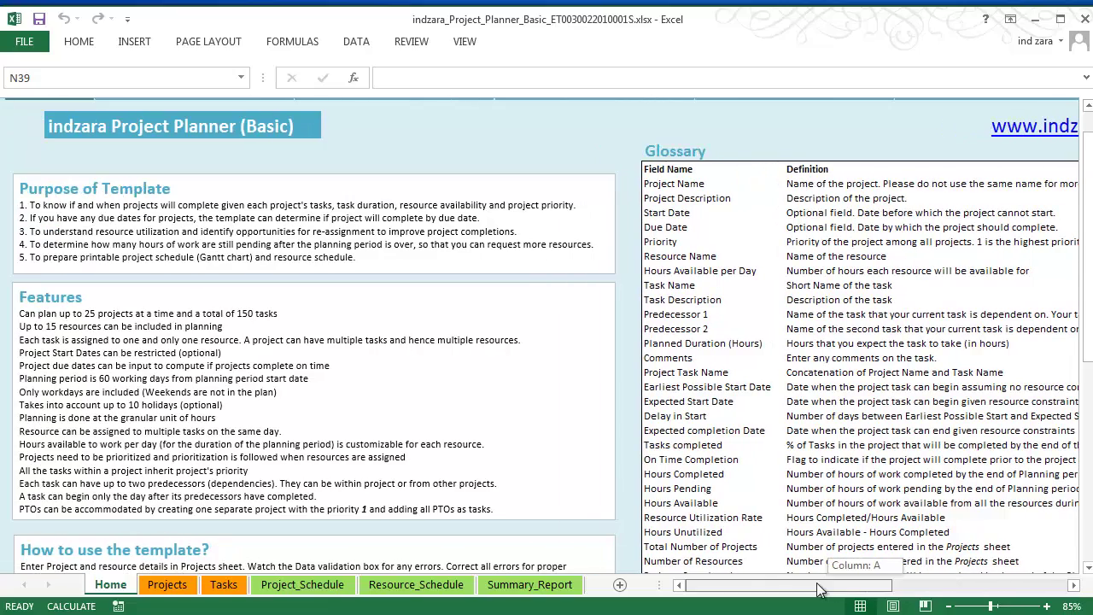
scroll(626, 463, up, 1)
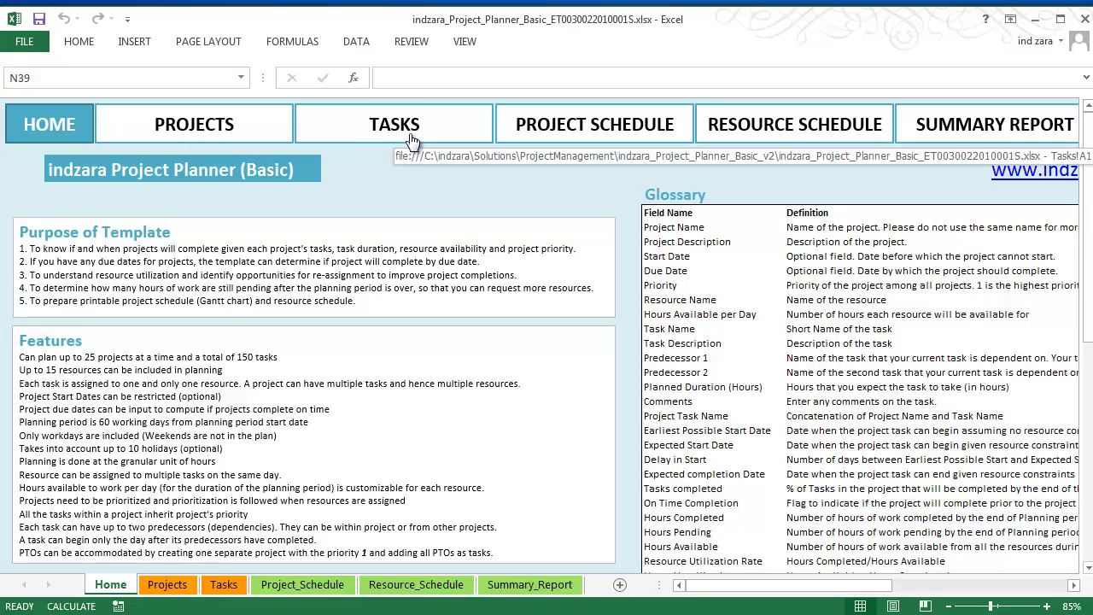
Step: Open the Projects sheet and review the project and resource tables, planning start date, name and holiday list
click(220, 134)
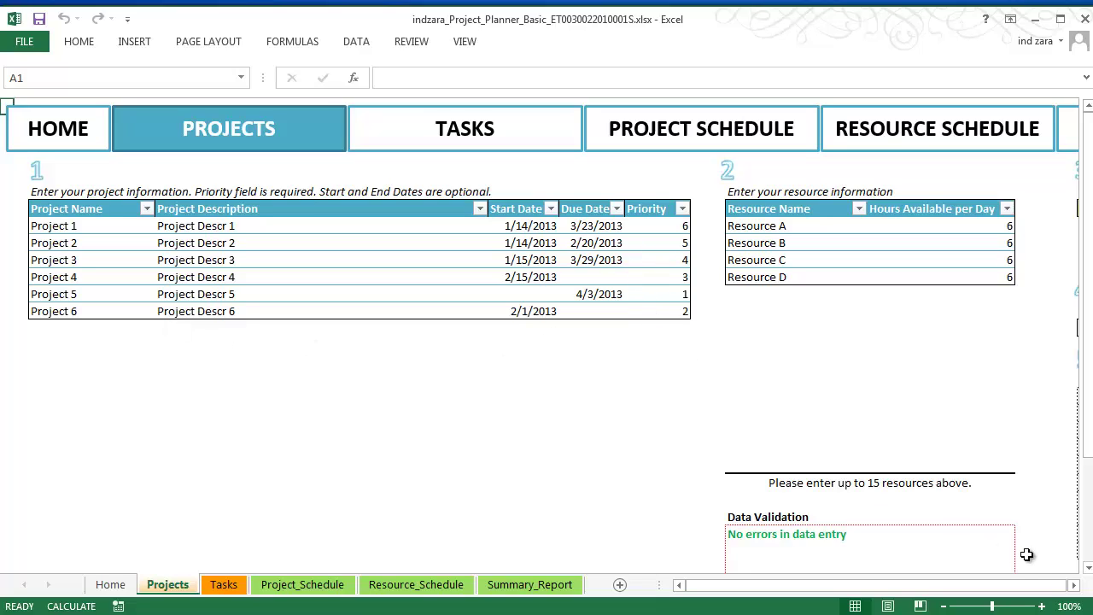
click(1074, 589)
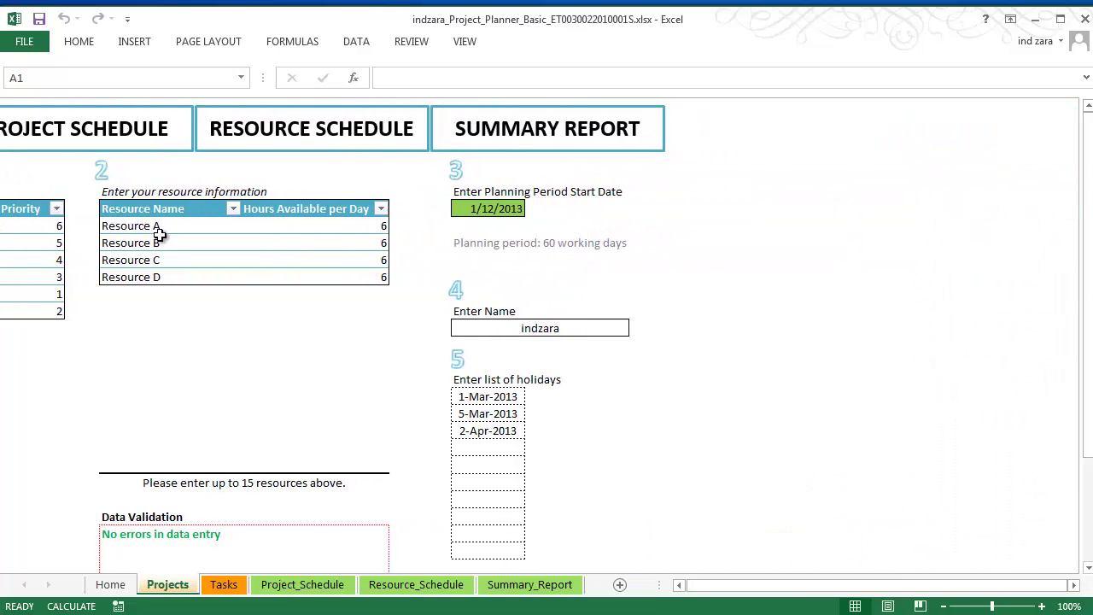
click(680, 586)
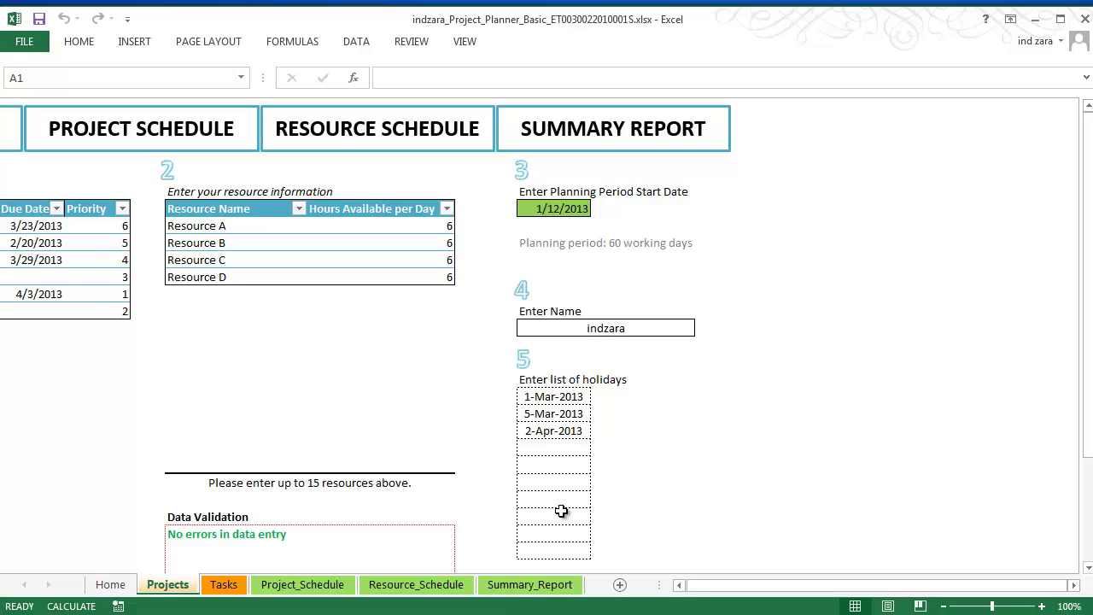
Step: Examine the Data Validation box and the entry limits for projects and resources on the Projects sheet
click(680, 585)
scroll(698, 398, down, 3)
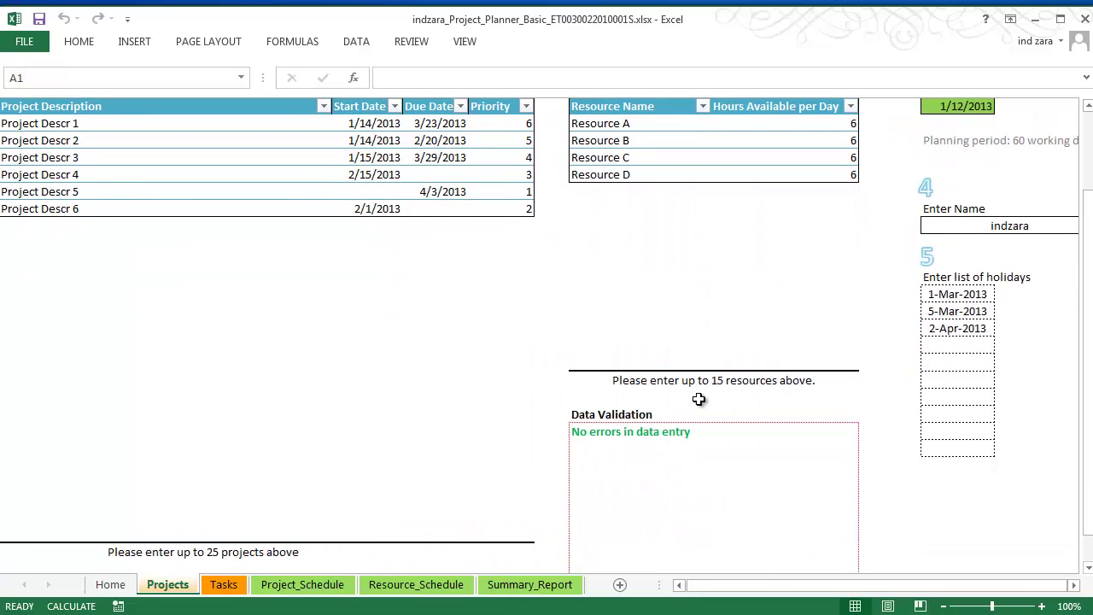
scroll(699, 399, down, 1)
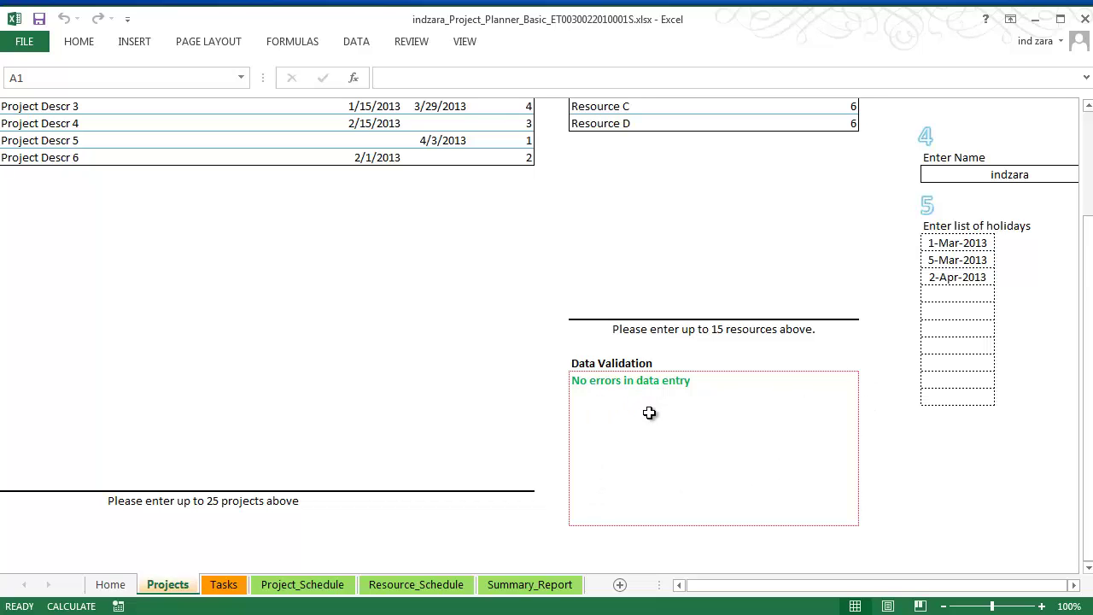
scroll(649, 413, up, 3)
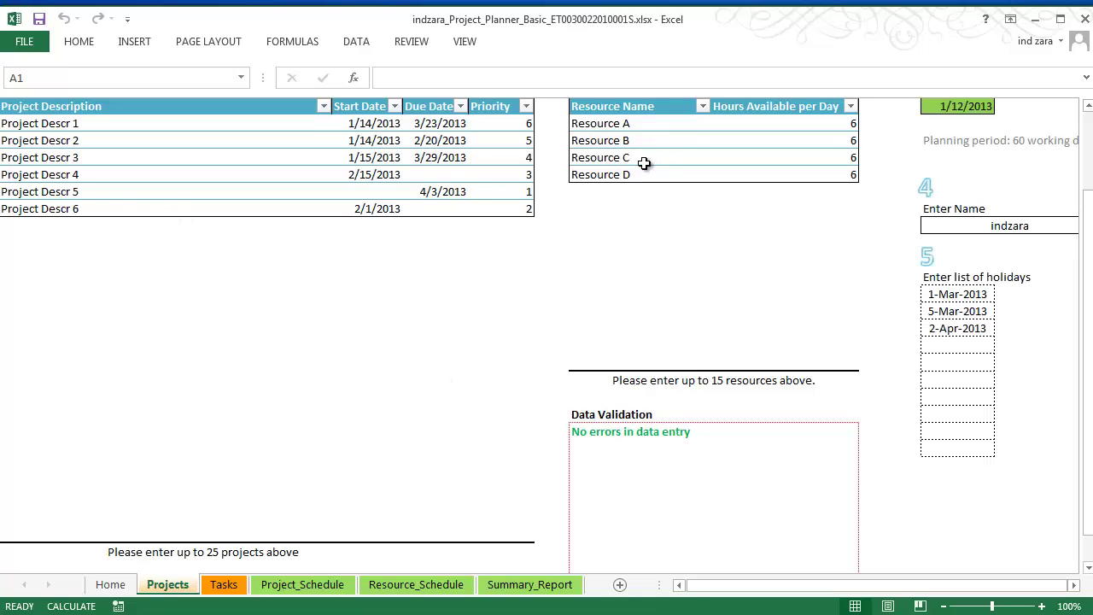
click(679, 586)
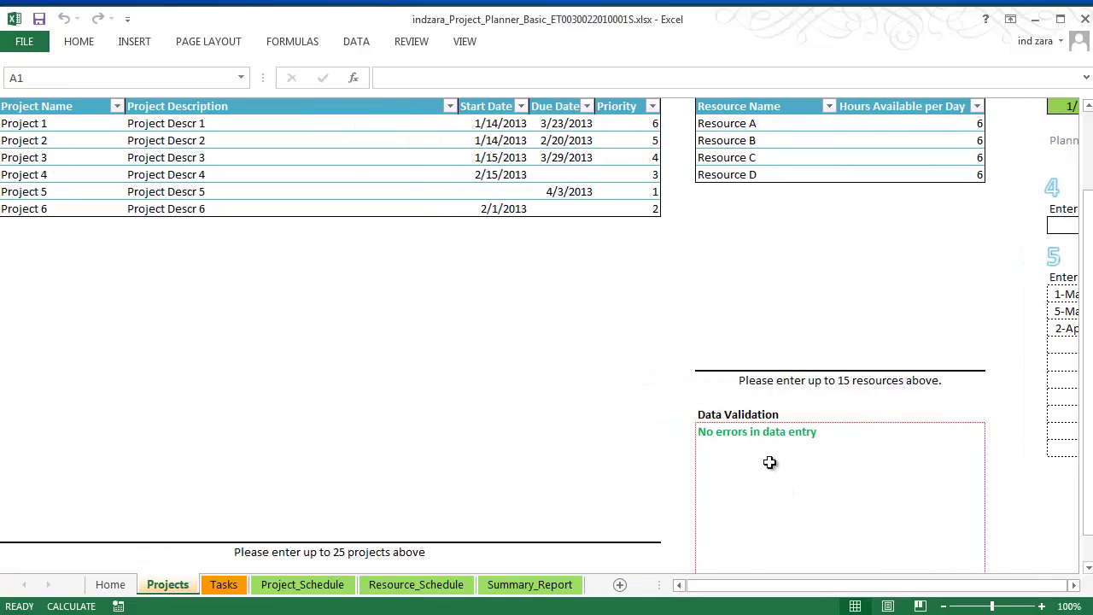
click(1075, 585)
click(1074, 585)
click(1074, 585)
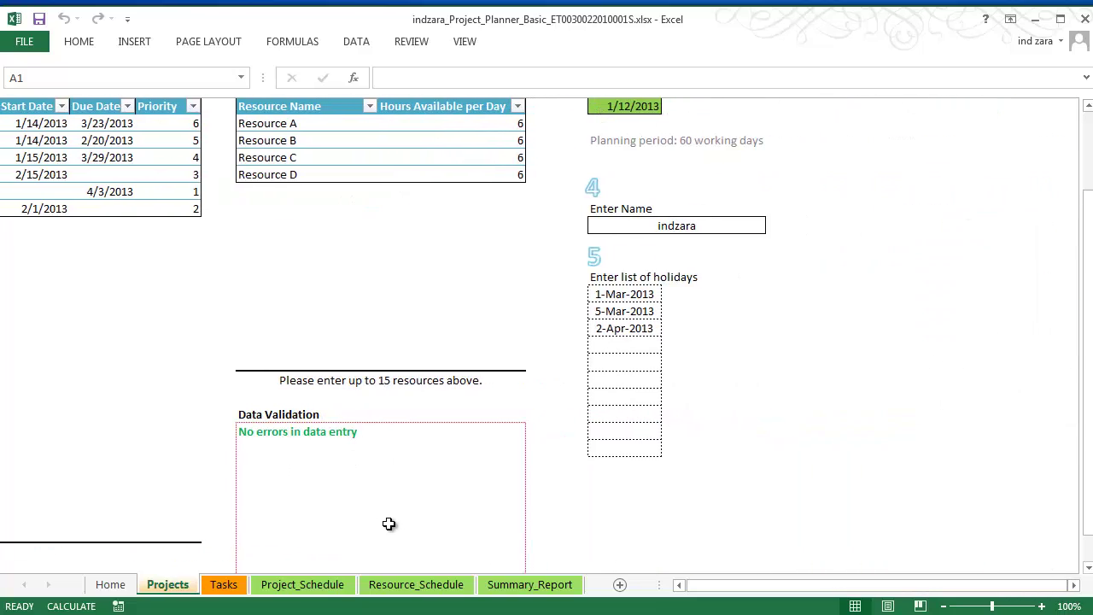
drag(763, 593, 743, 589)
scroll(690, 549, up, 1)
scroll(691, 549, up, 1)
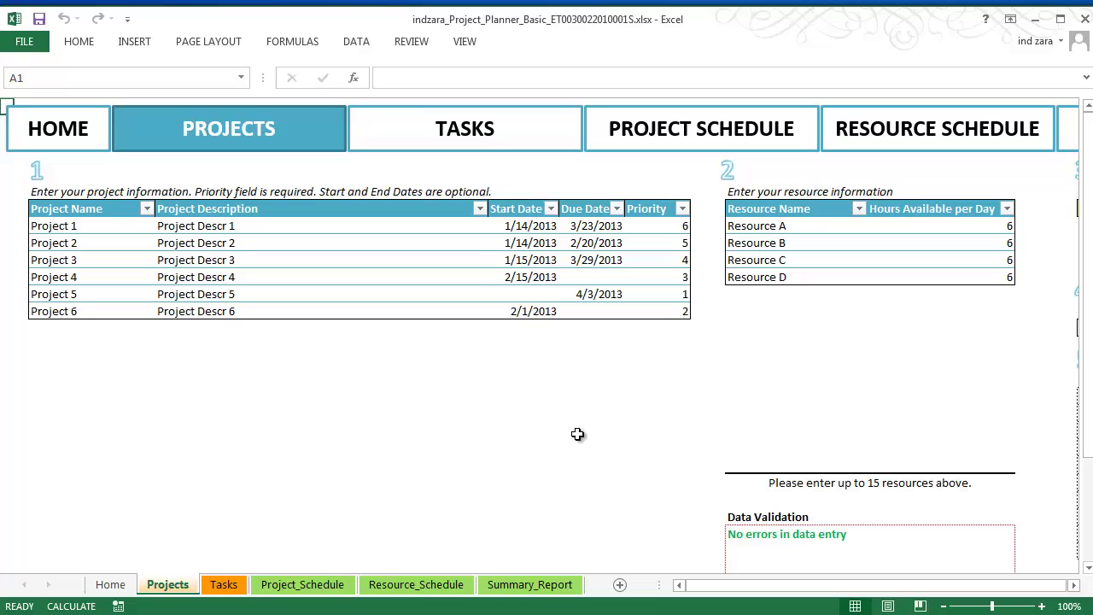
Step: Open the Tasks sheet at 90% zoom and review the summary figures across the top of the sheet
click(462, 124)
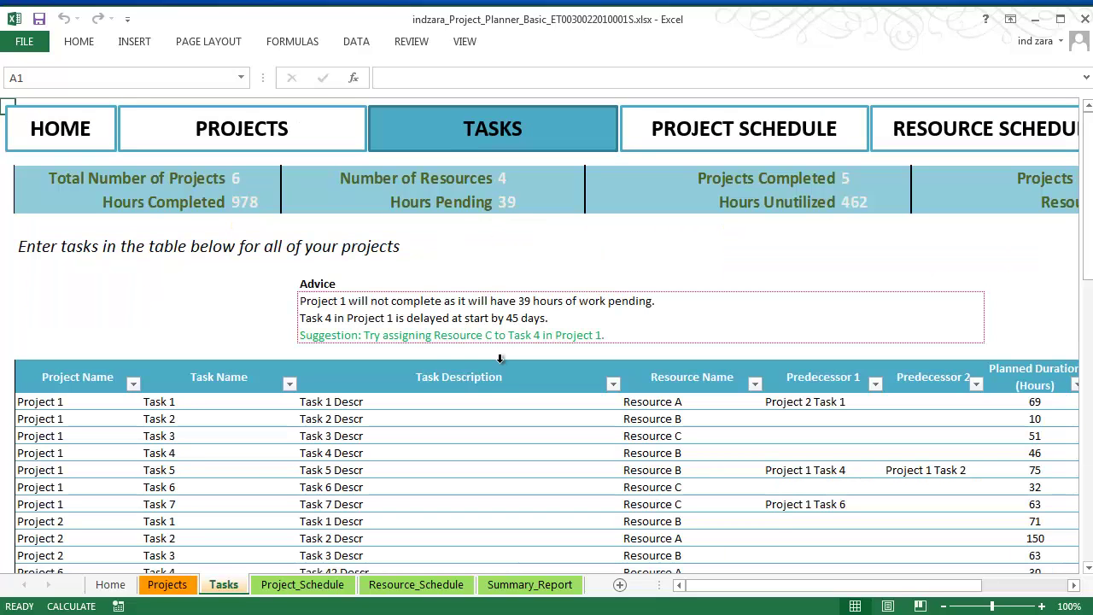
click(942, 606)
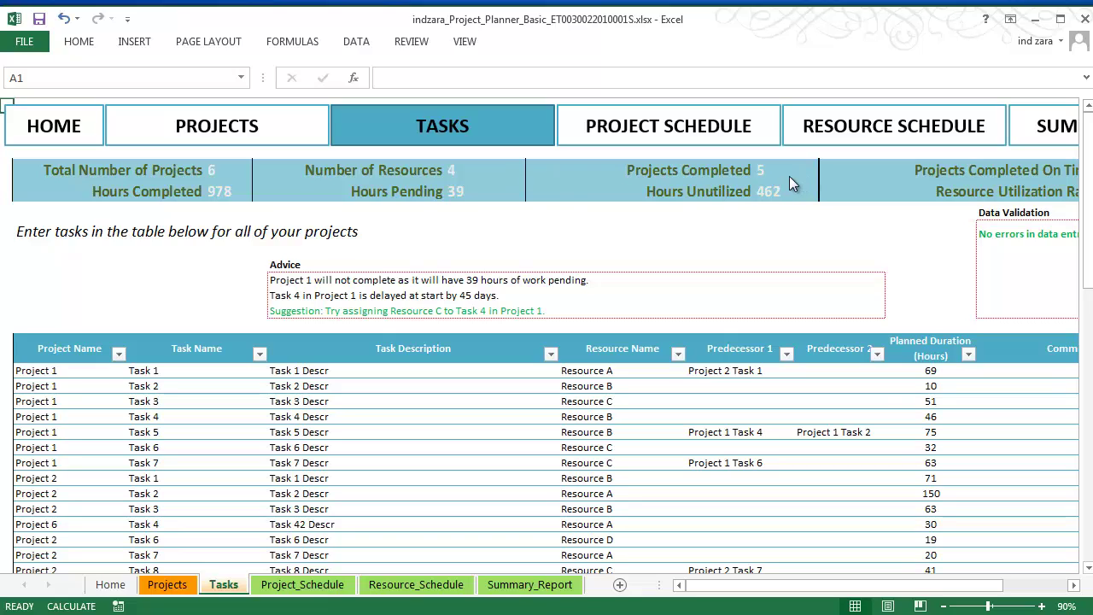
click(1074, 585)
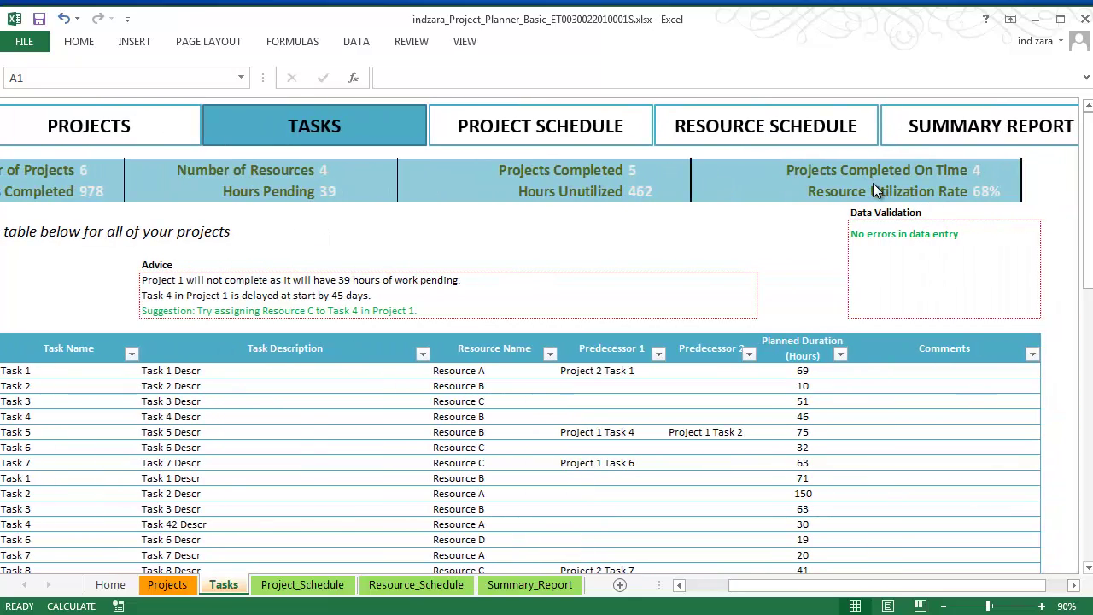
drag(879, 585, 786, 596)
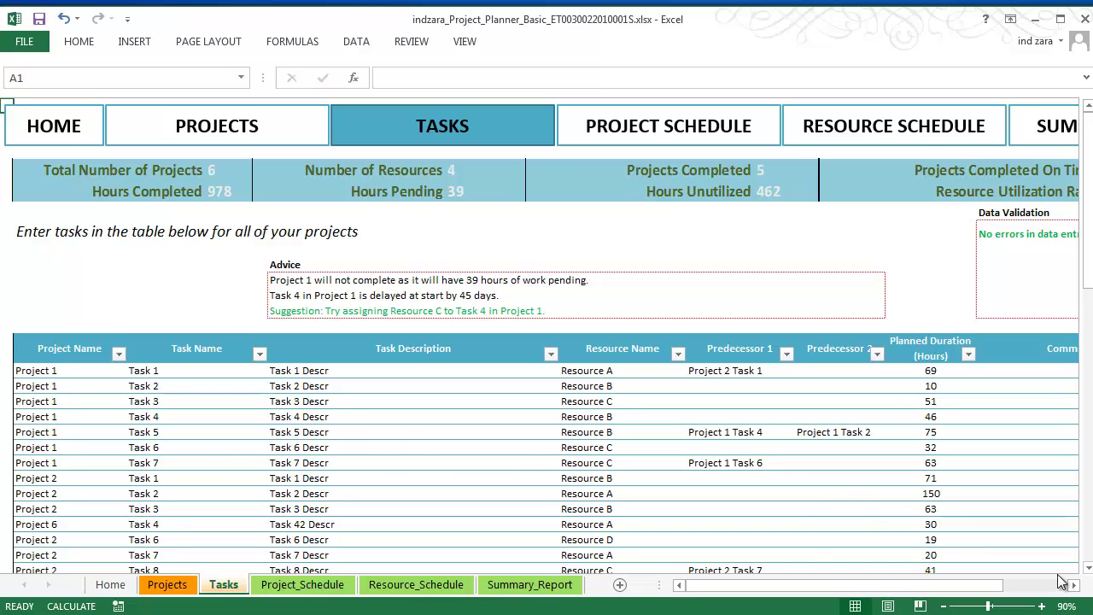
Step: Examine Project 1's task names, assigned resources, predecessors and planned duration in the task table
scroll(1088, 567, down, 2)
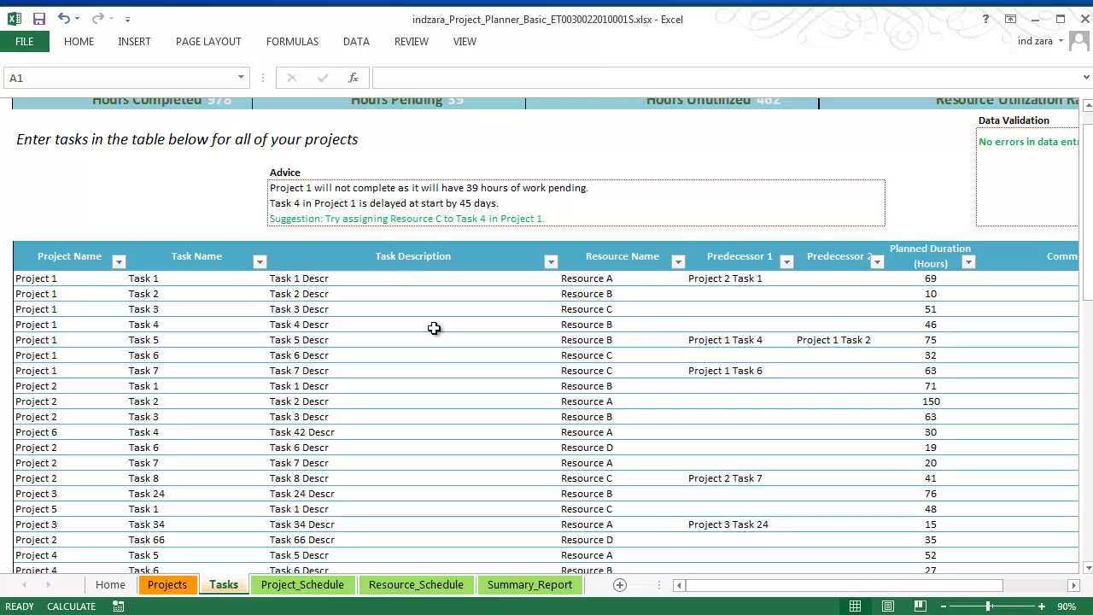
scroll(434, 328, down, 1)
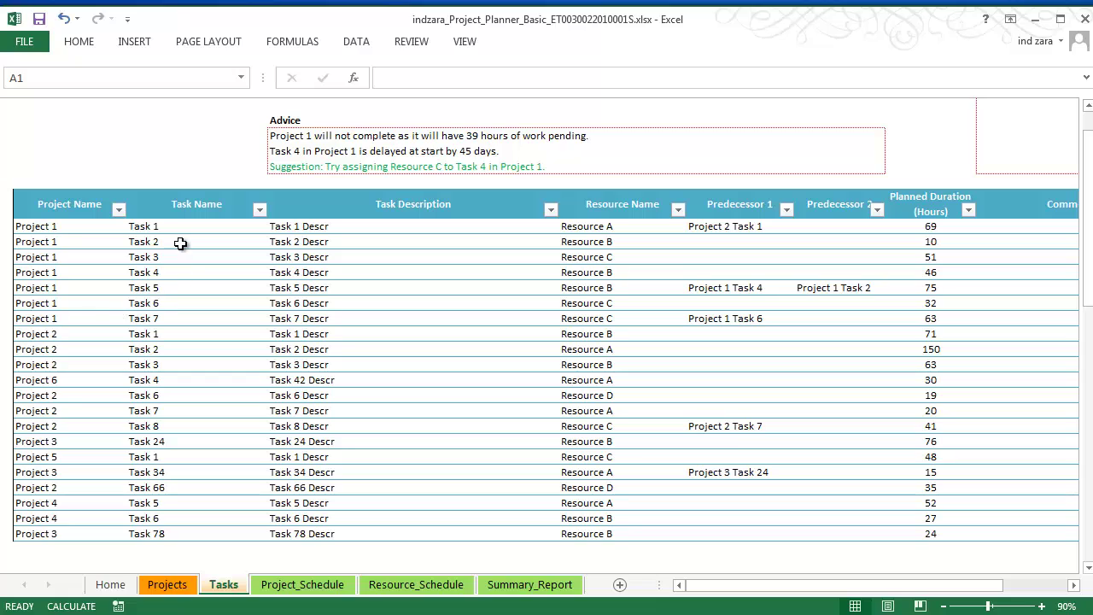
drag(186, 230, 183, 320)
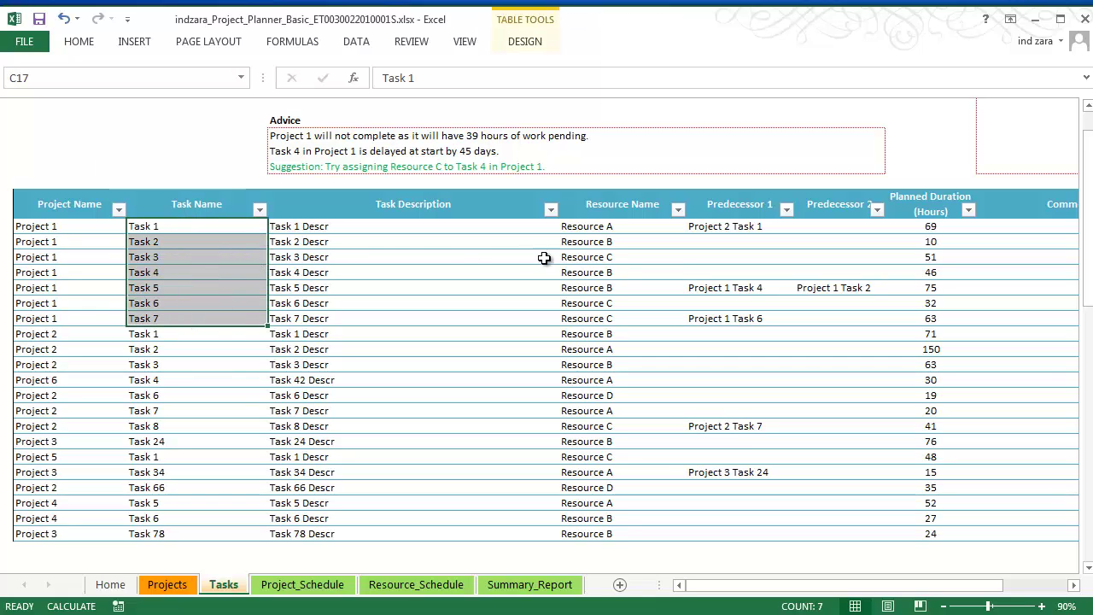
drag(590, 229, 595, 316)
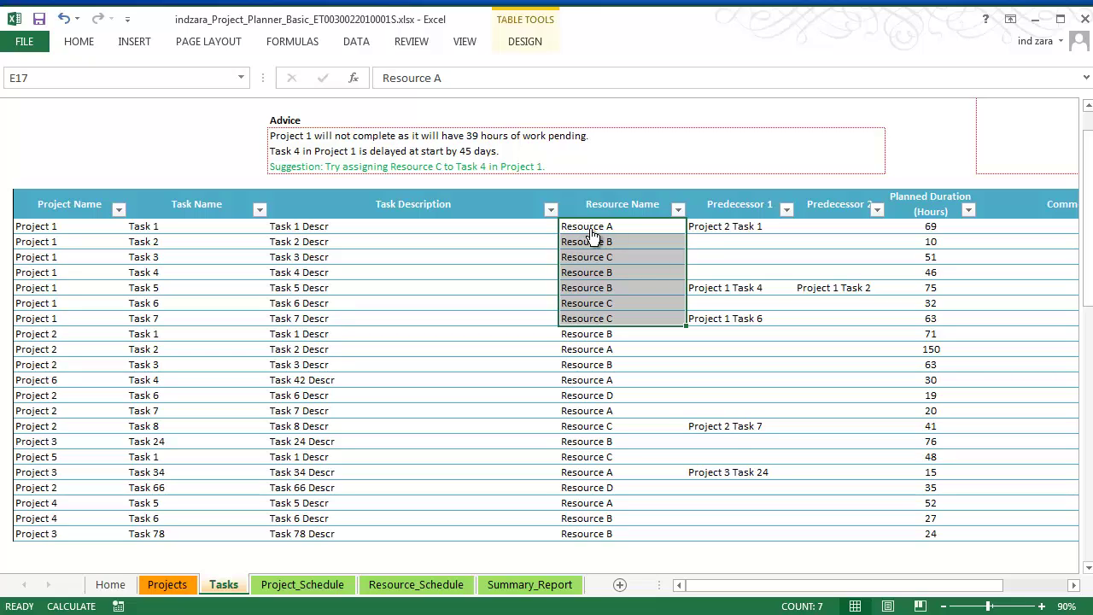
key(alt+Down)
key(Escape)
click(749, 225)
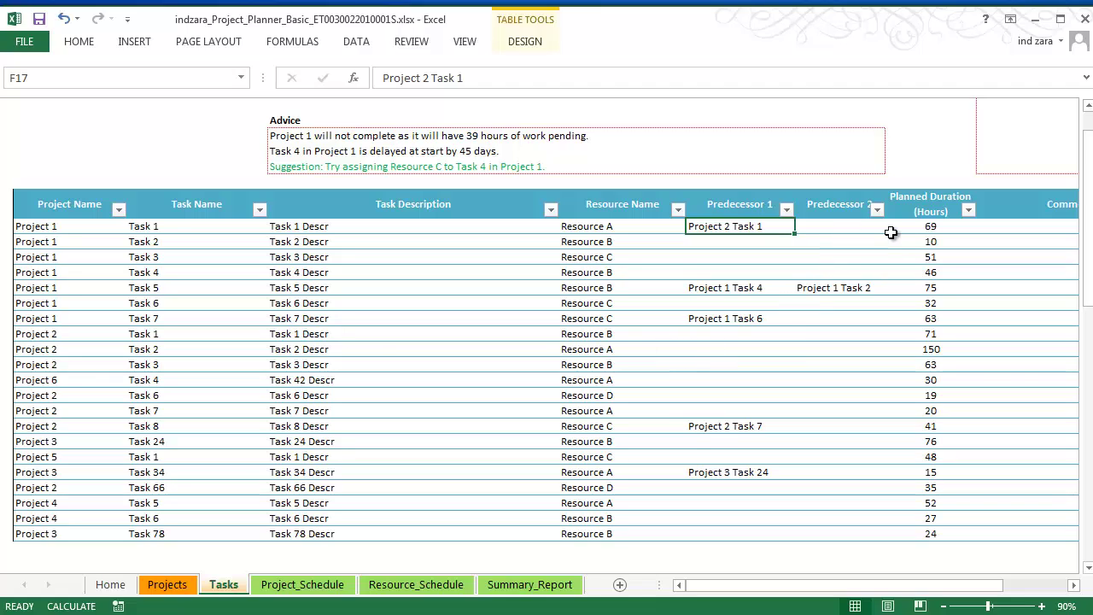
click(913, 229)
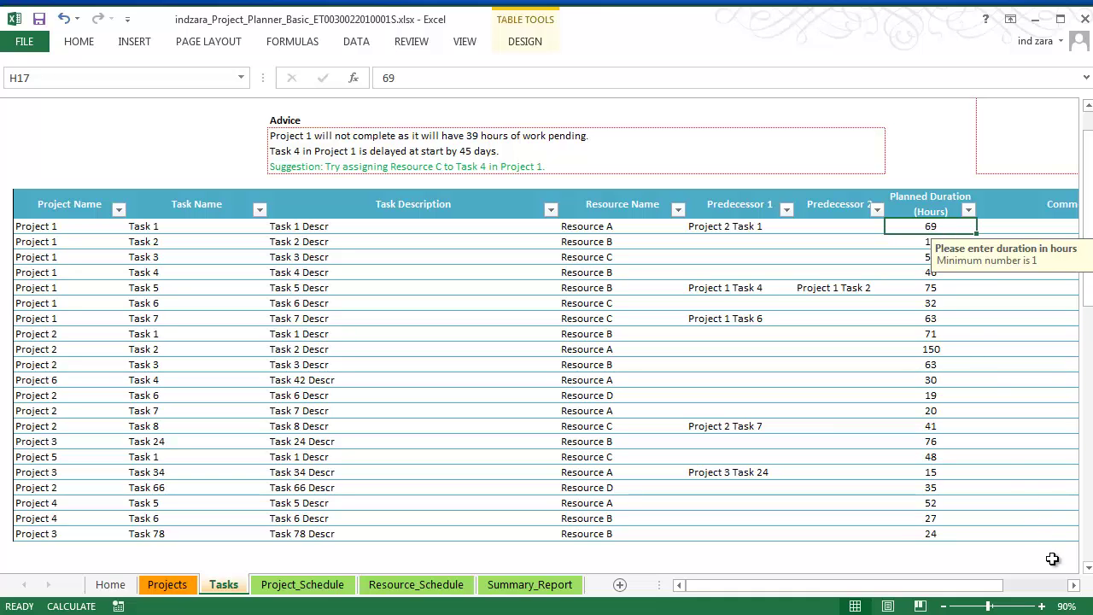
Step: Review the Comments column and the last rows of the task table
click(1074, 586)
click(1075, 585)
click(1074, 586)
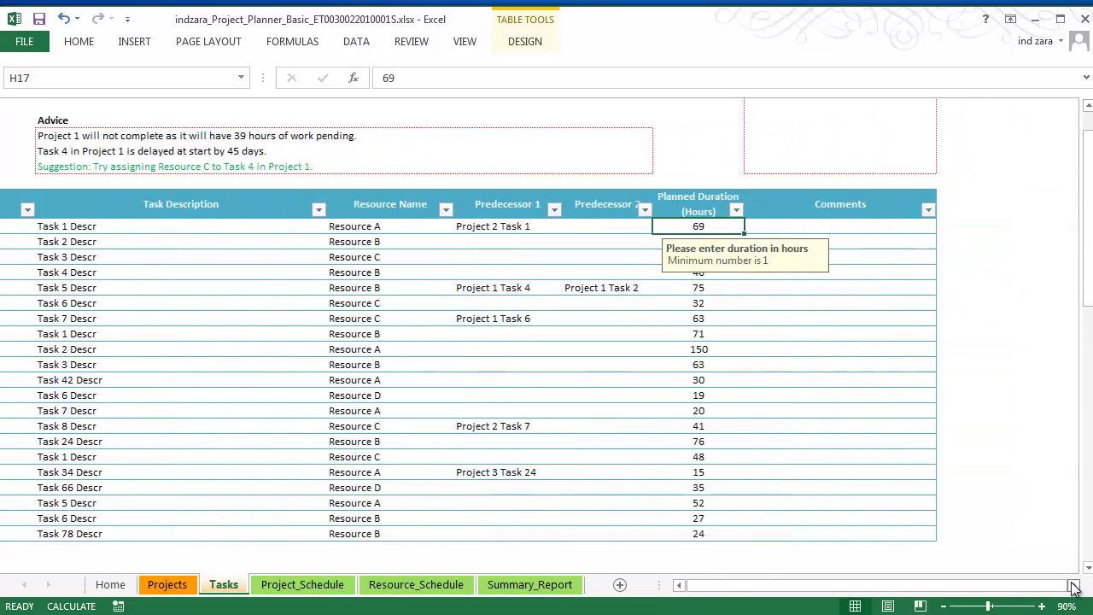
click(679, 586)
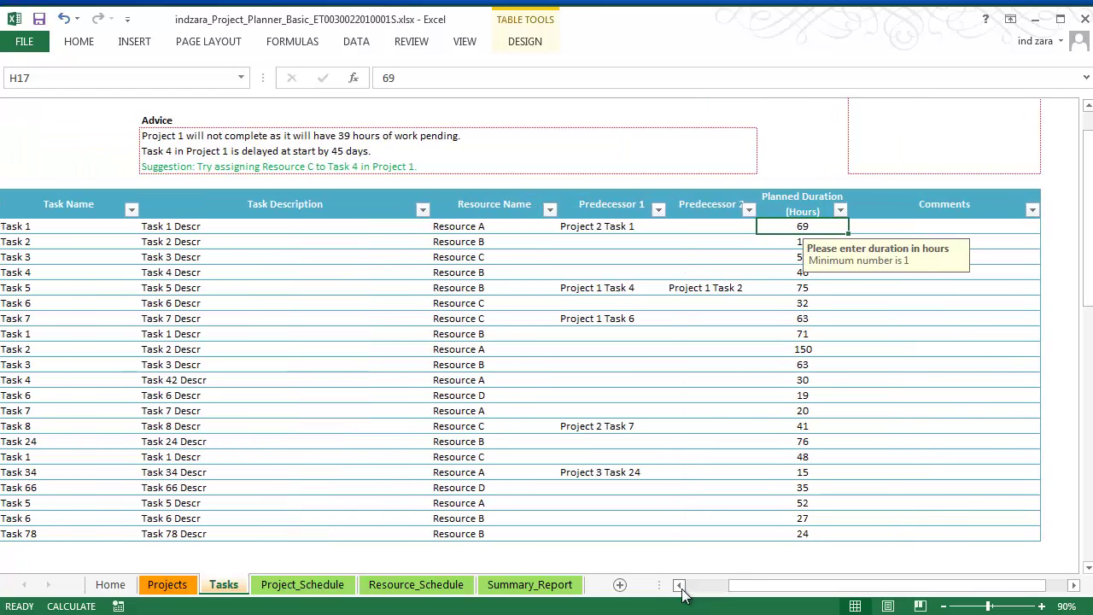
click(704, 584)
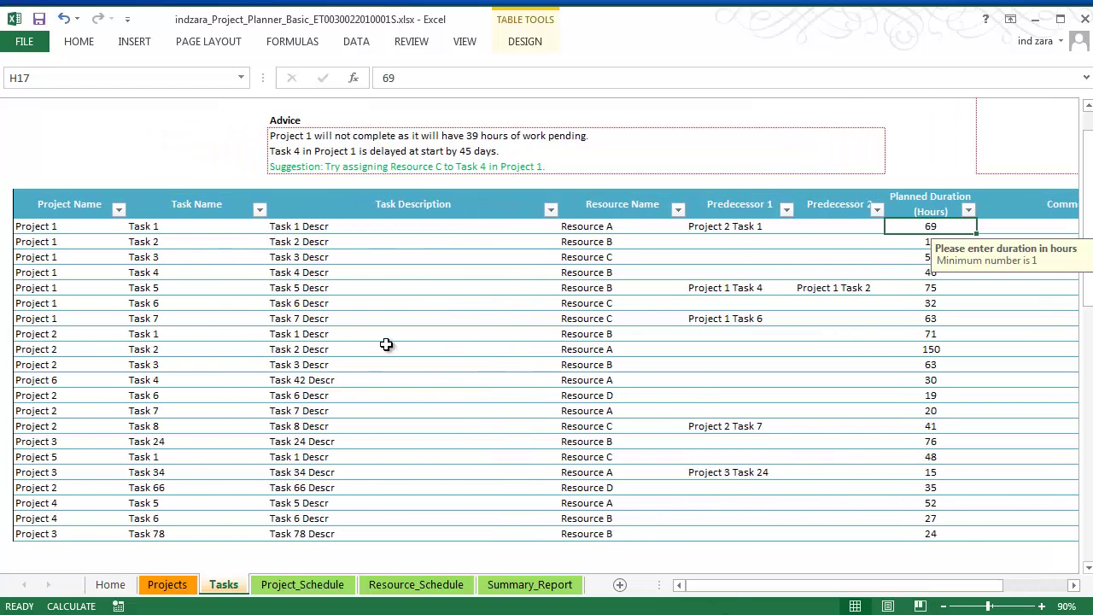
scroll(312, 247, down, 1)
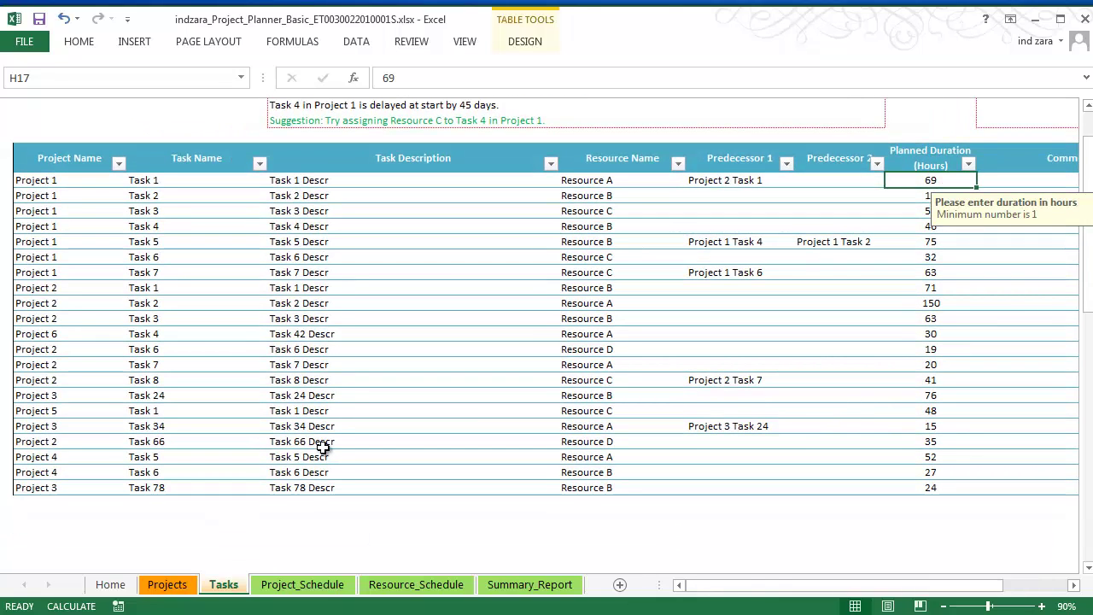
scroll(323, 447, up, 1)
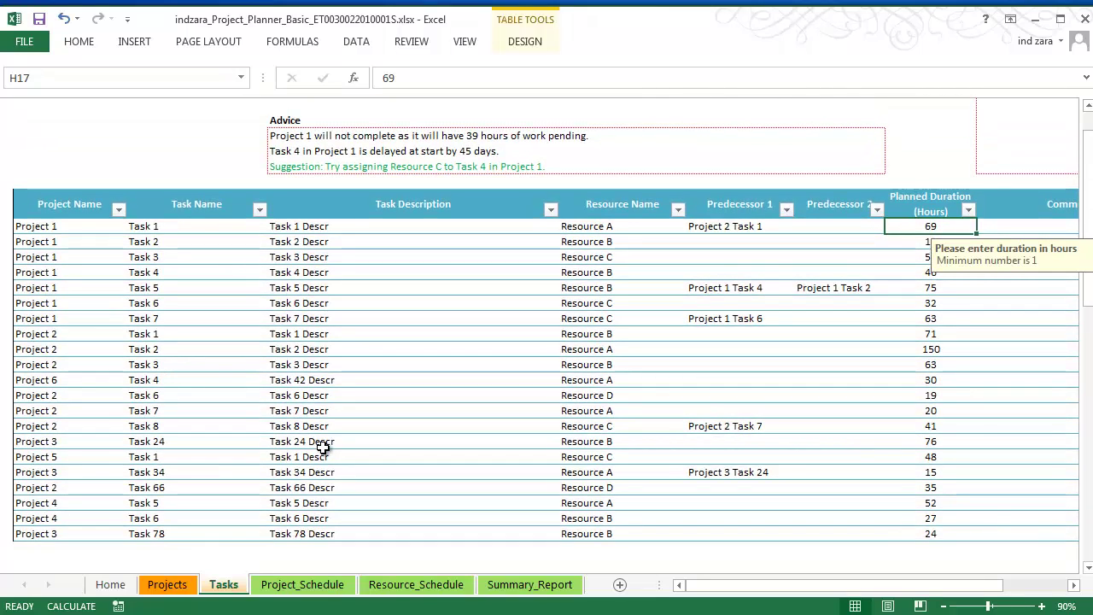
Step: Revisit the Projects sheet, return to the Tasks sheet and check its Advice and Data Validation boxes
click(188, 586)
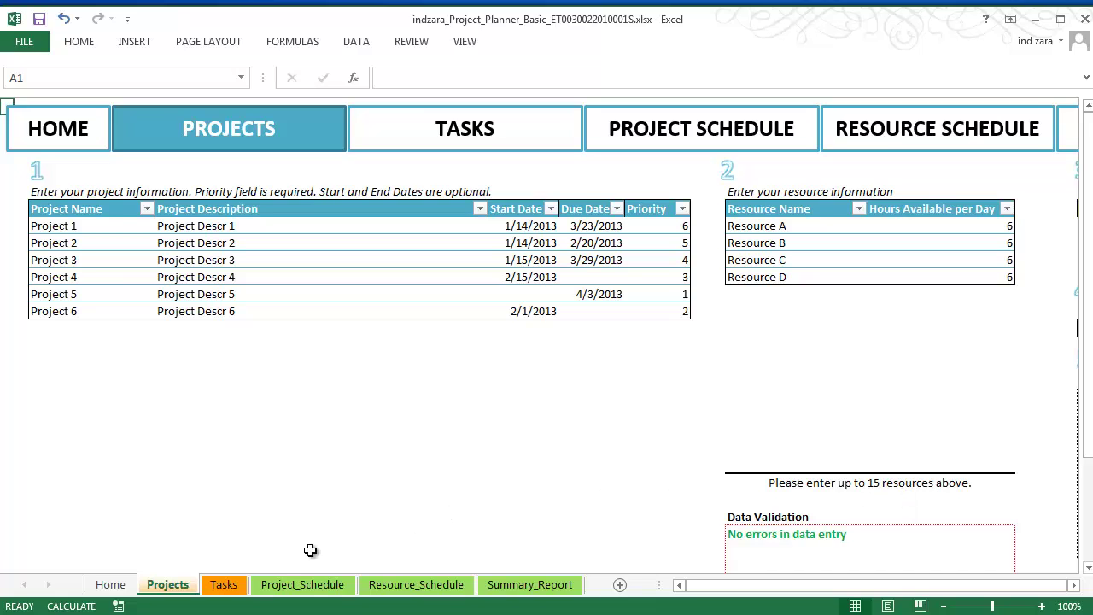
click(224, 585)
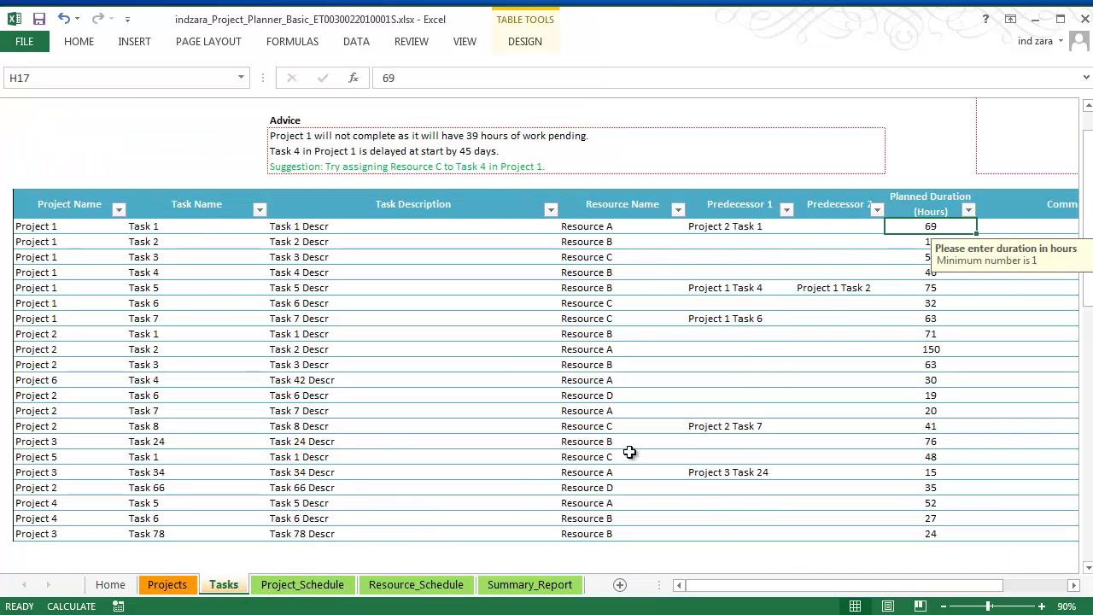
scroll(629, 452, up, 1)
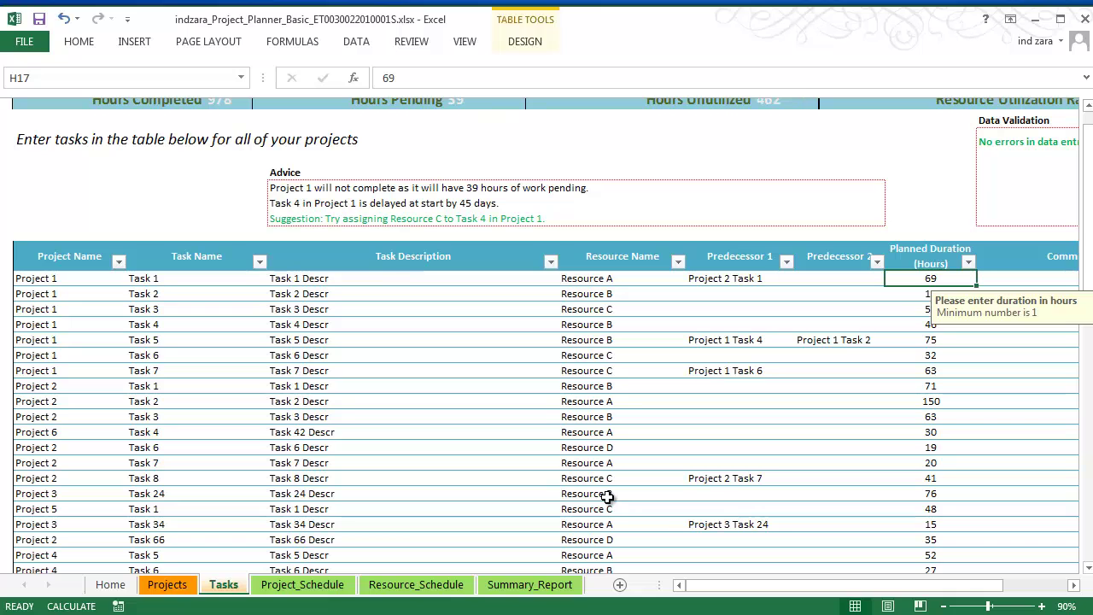
scroll(607, 497, up, 1)
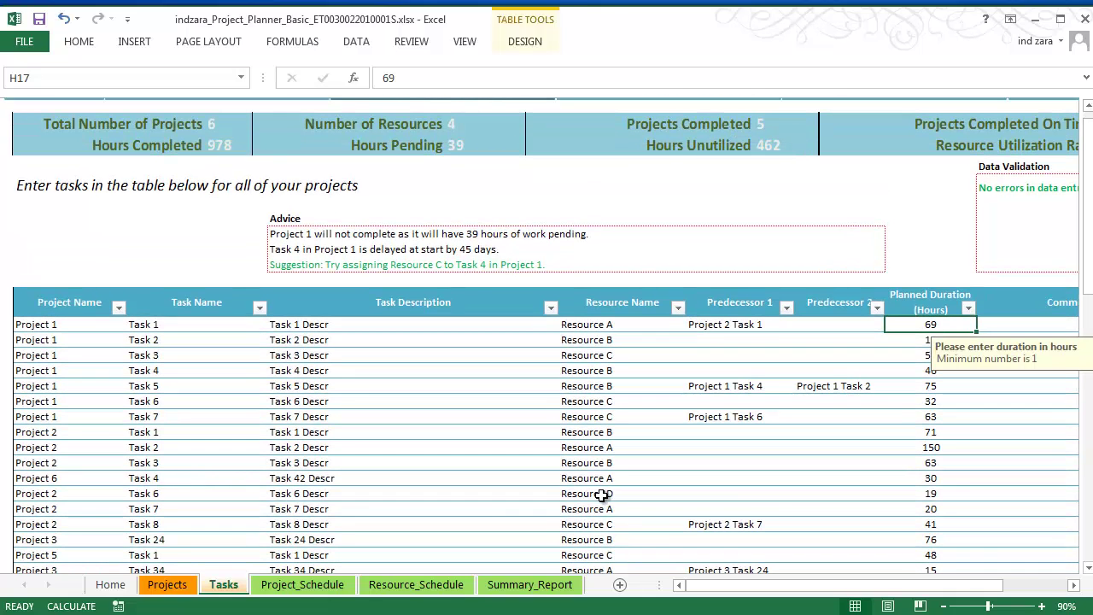
drag(997, 588, 1042, 591)
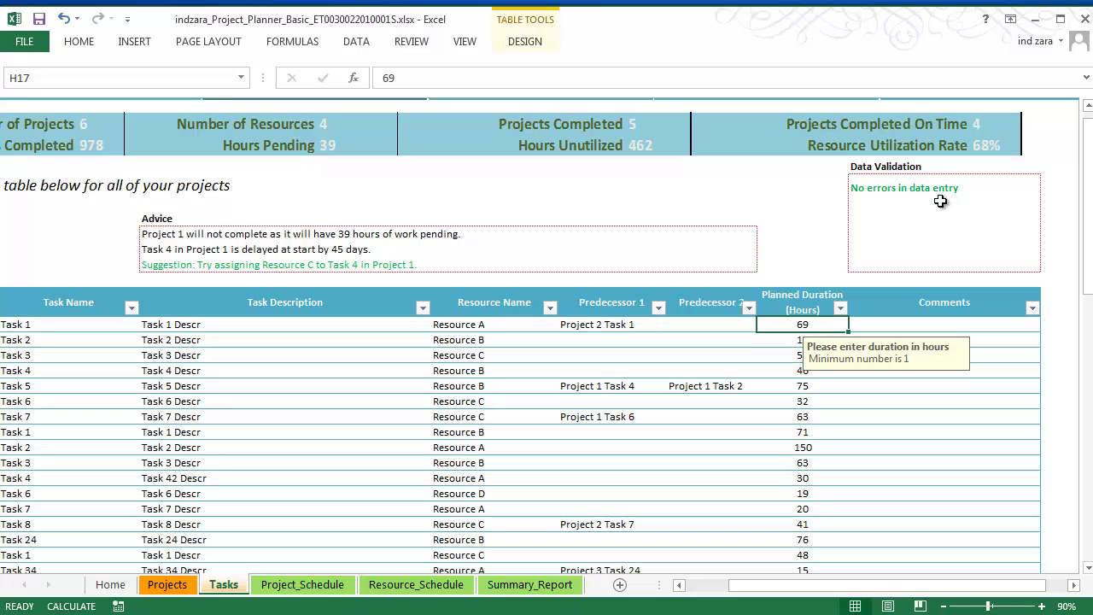
Step: Highlight Project 1's Task 4 row and compare its assigned resource with the suggestion in the Advice box
click(723, 587)
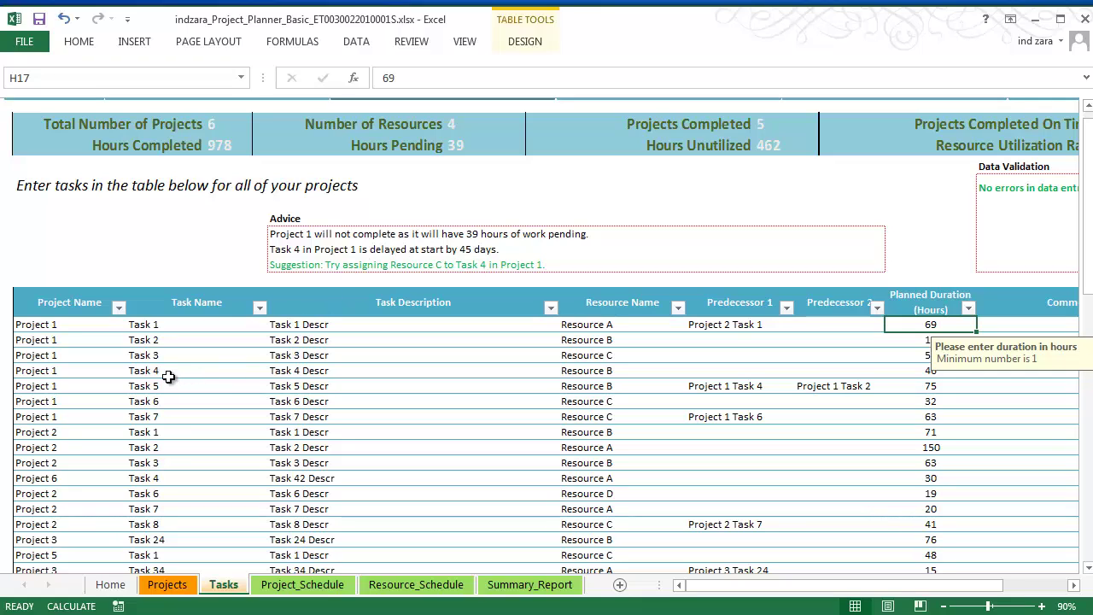
drag(36, 369, 929, 368)
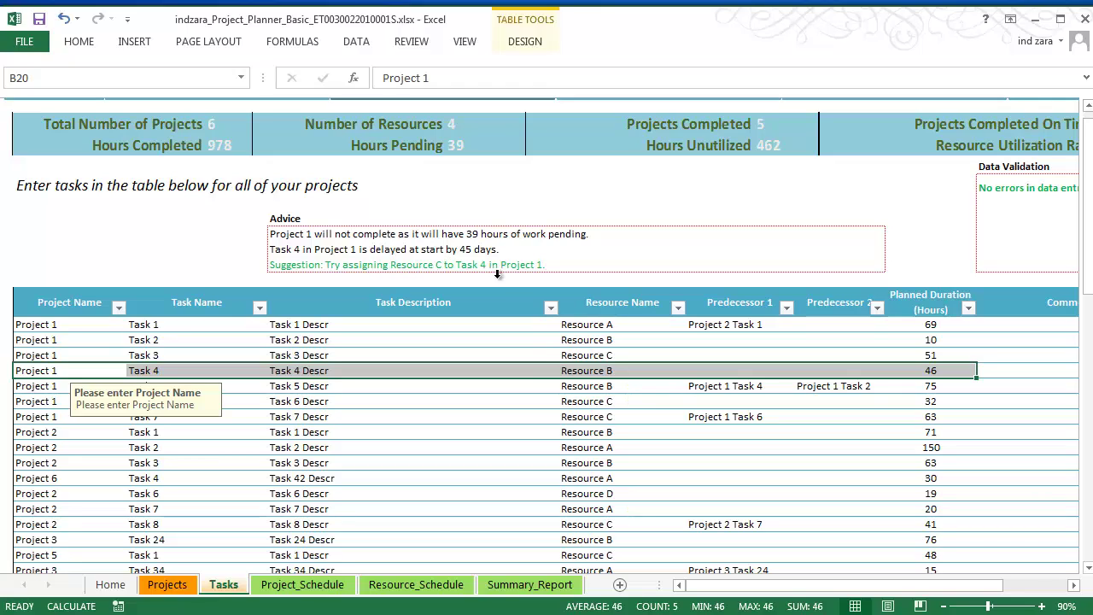
click(570, 357)
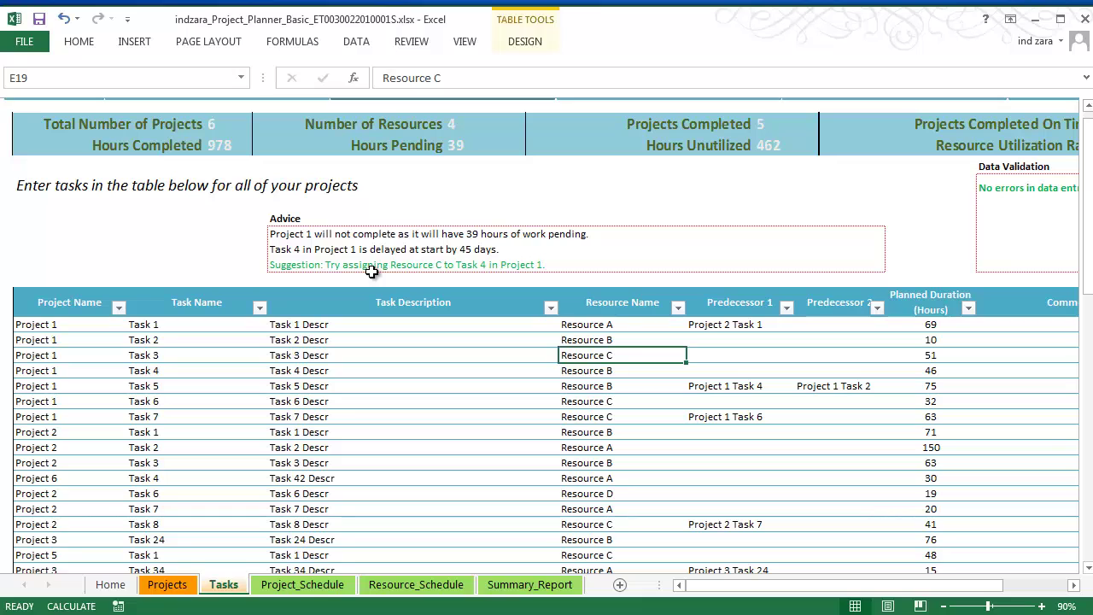
Step: Open the Project Schedule sheet and examine the Gantt chart of hours by project, task and resource
scroll(436, 342, up, 1)
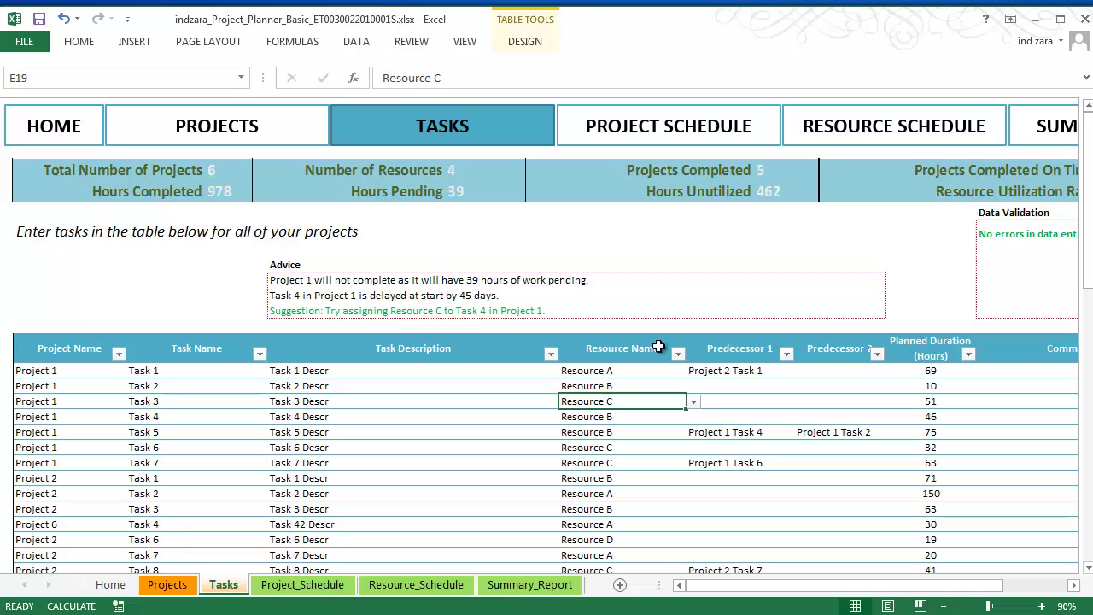
click(1073, 585)
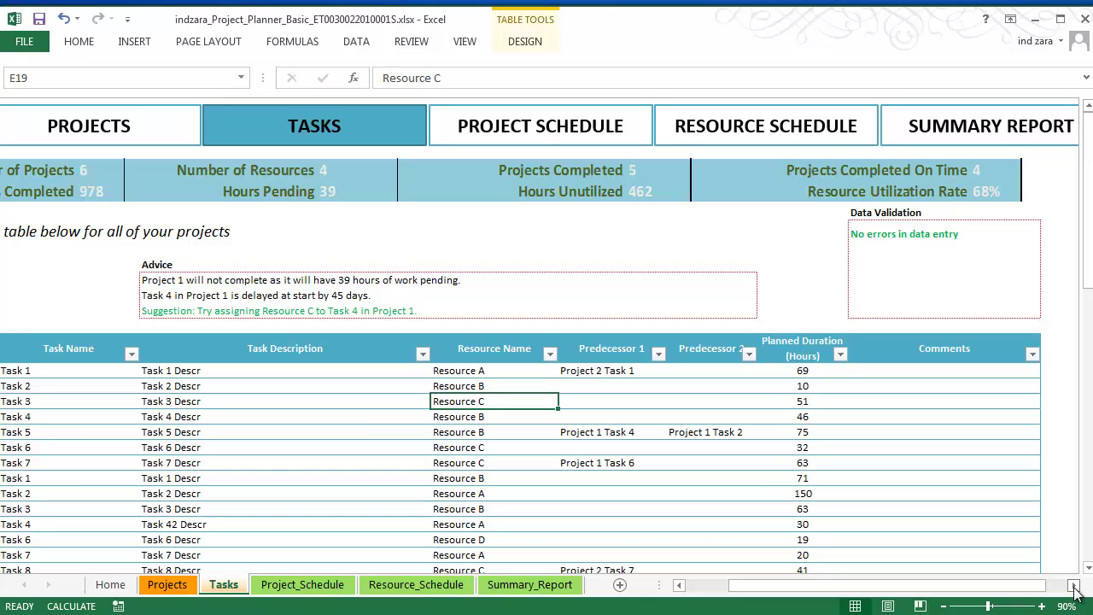
click(1074, 585)
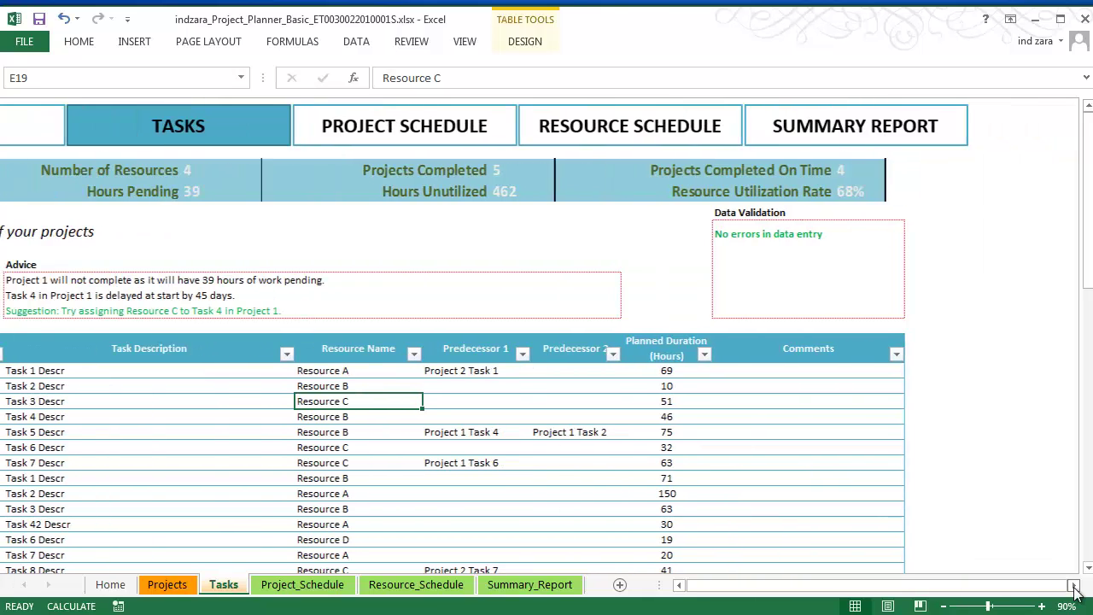
click(433, 128)
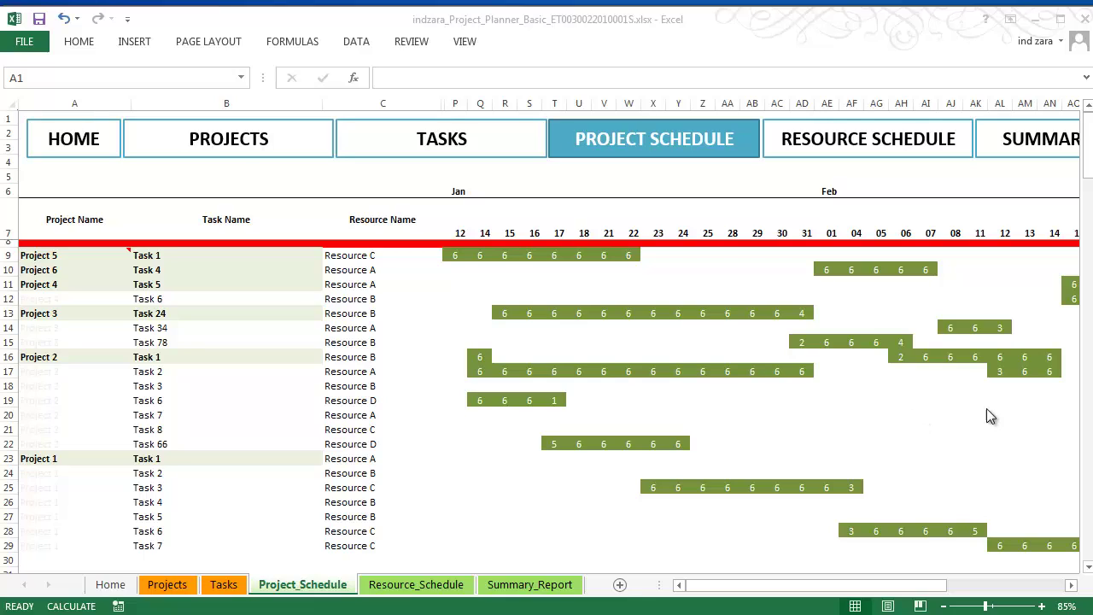
click(1090, 119)
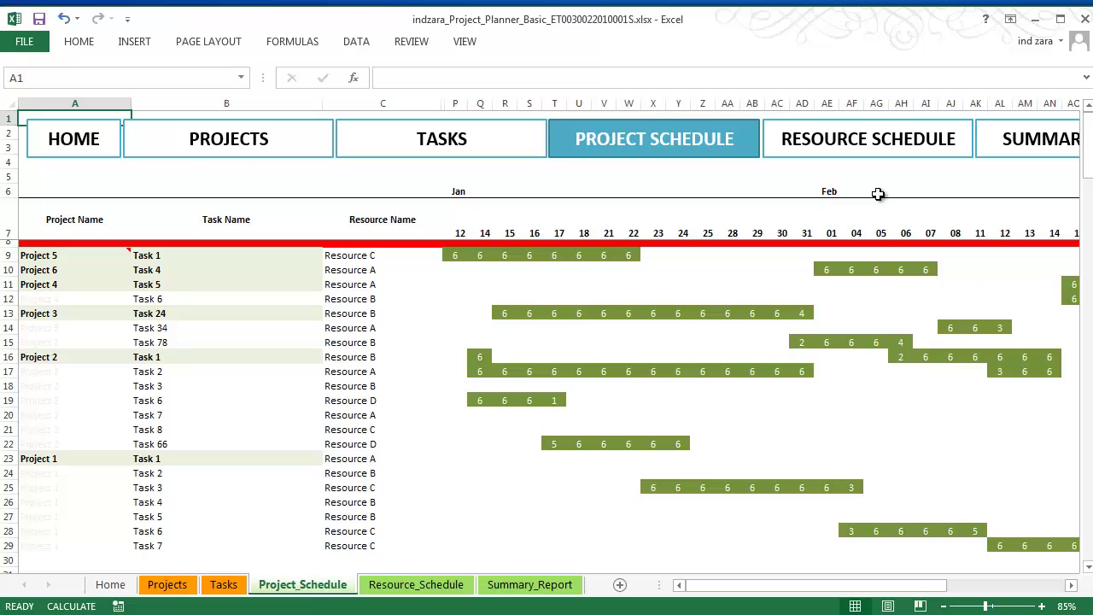
Step: Open the Resource Schedule sheet and compare each resource's Scheduled Time with its Unutilized time, including Resource C on Feb 11
click(880, 153)
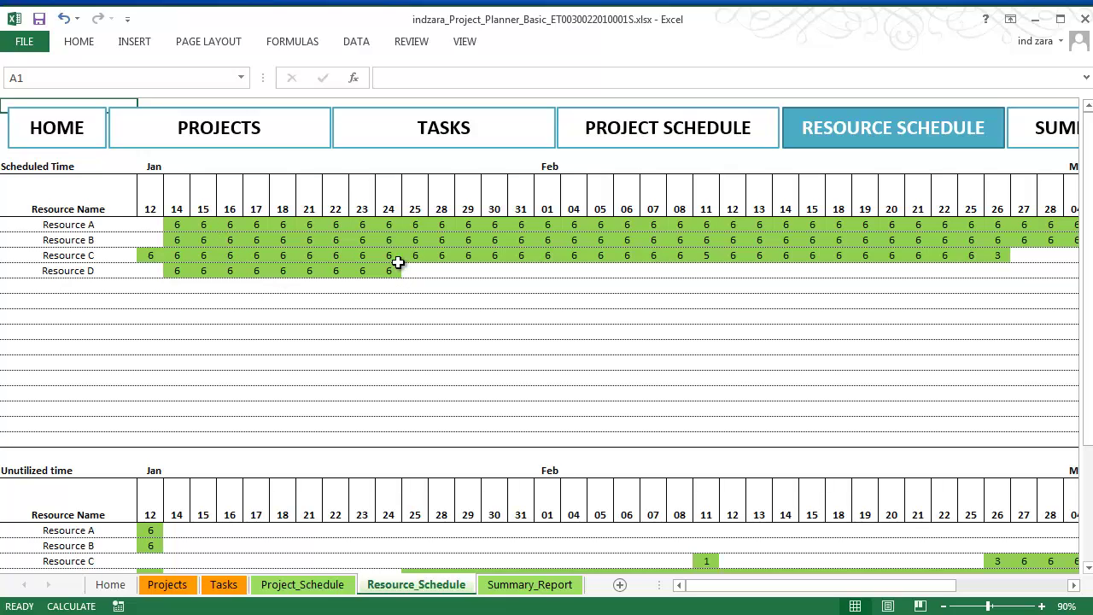
click(706, 256)
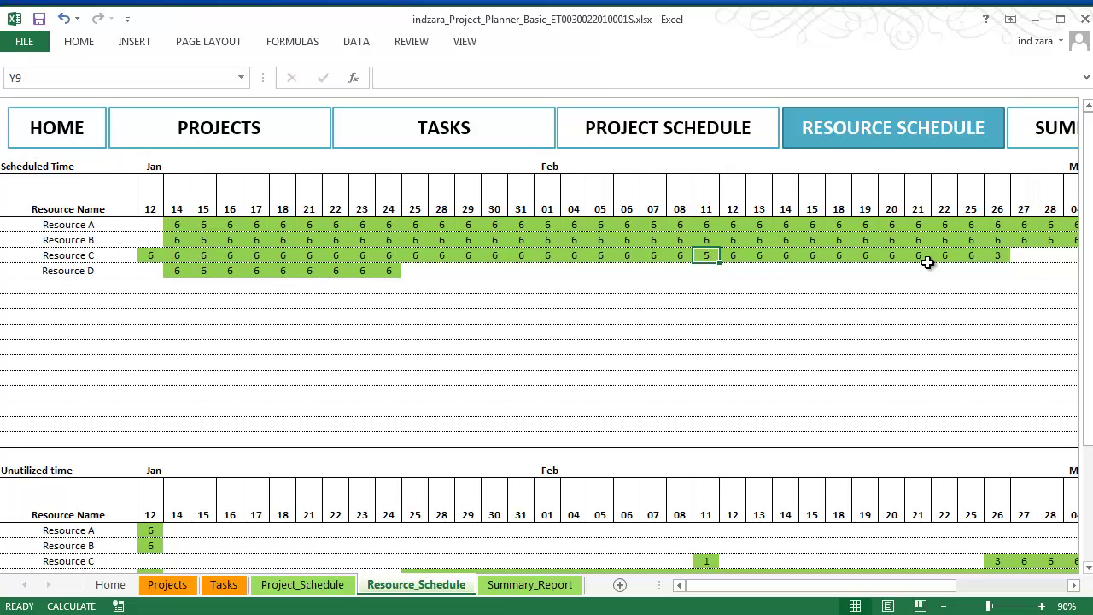
scroll(787, 296, down, 3)
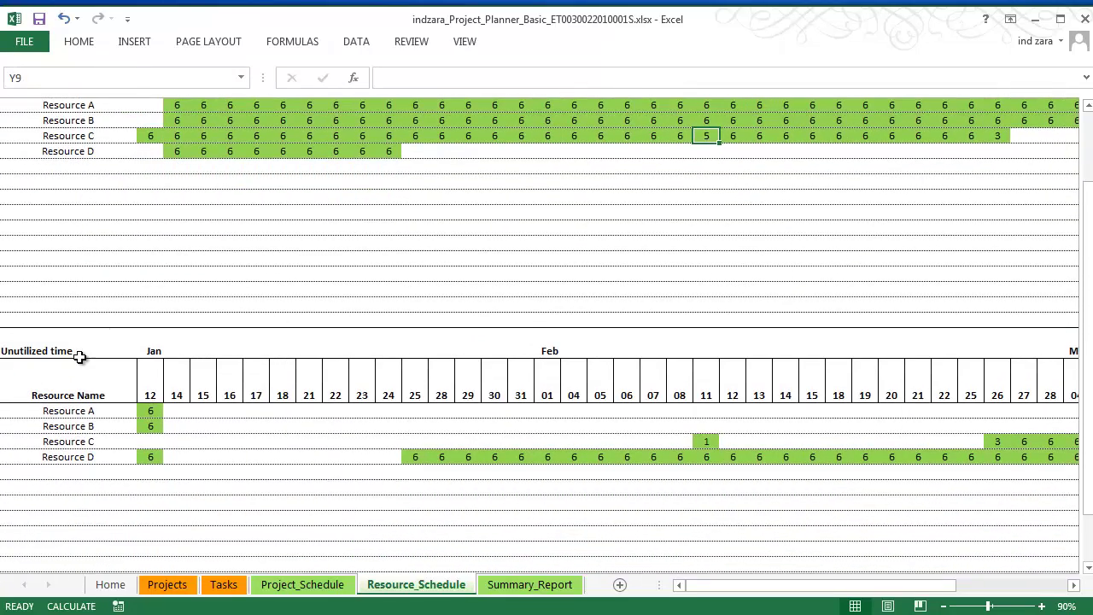
scroll(83, 355, down, 1)
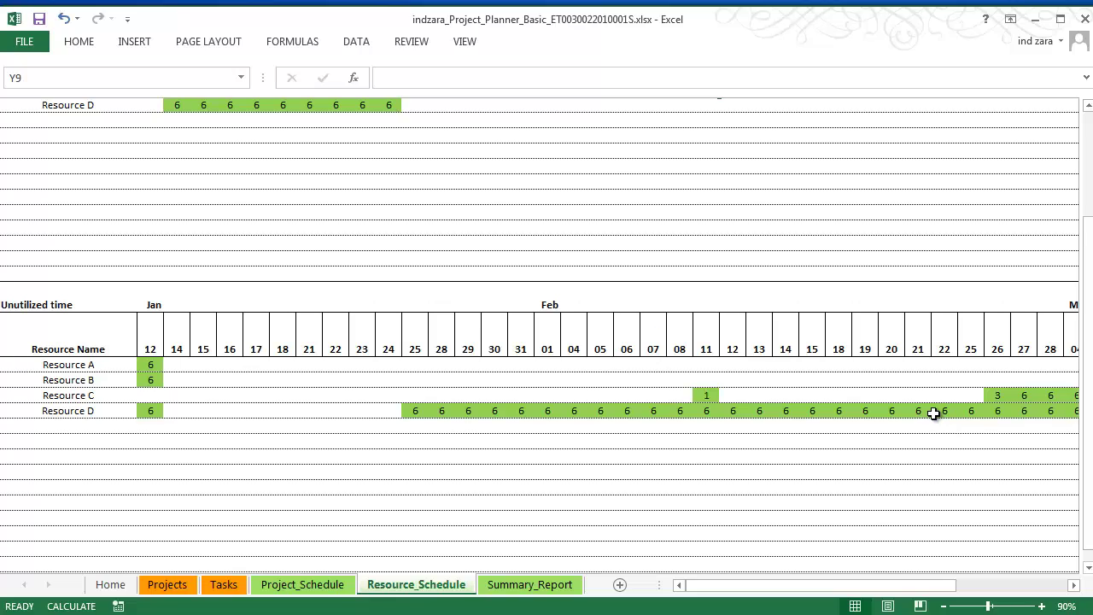
scroll(933, 414, up, 4)
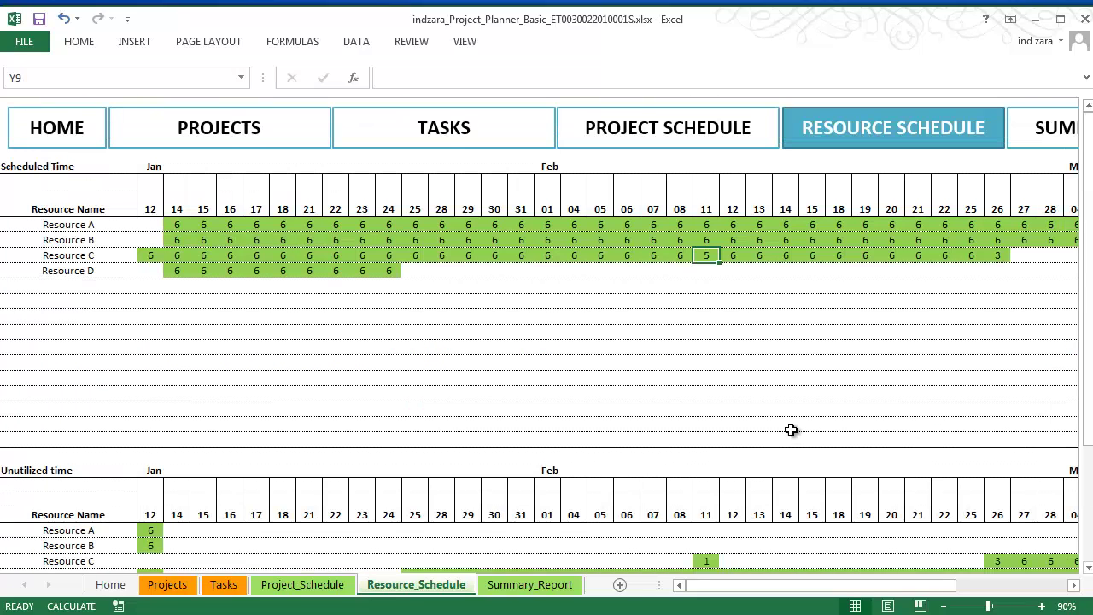
Step: Open the Summary Report at 80% zoom and examine the Project Completion Dates and Resource Utilization Rate charts
click(1075, 585)
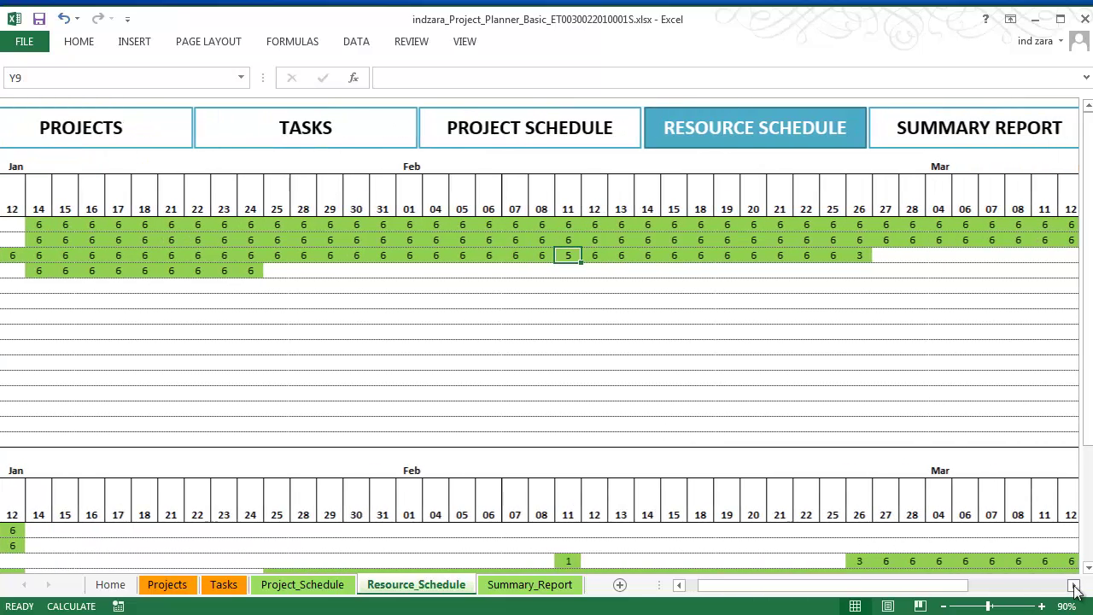
click(981, 146)
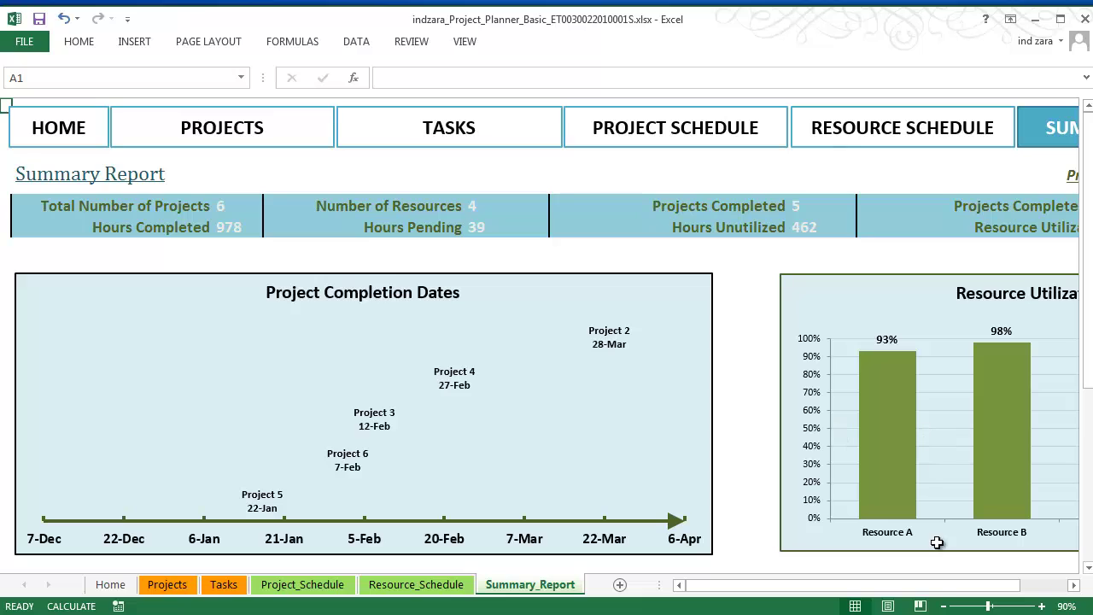
ctrl+scroll(944, 608, down, 1)
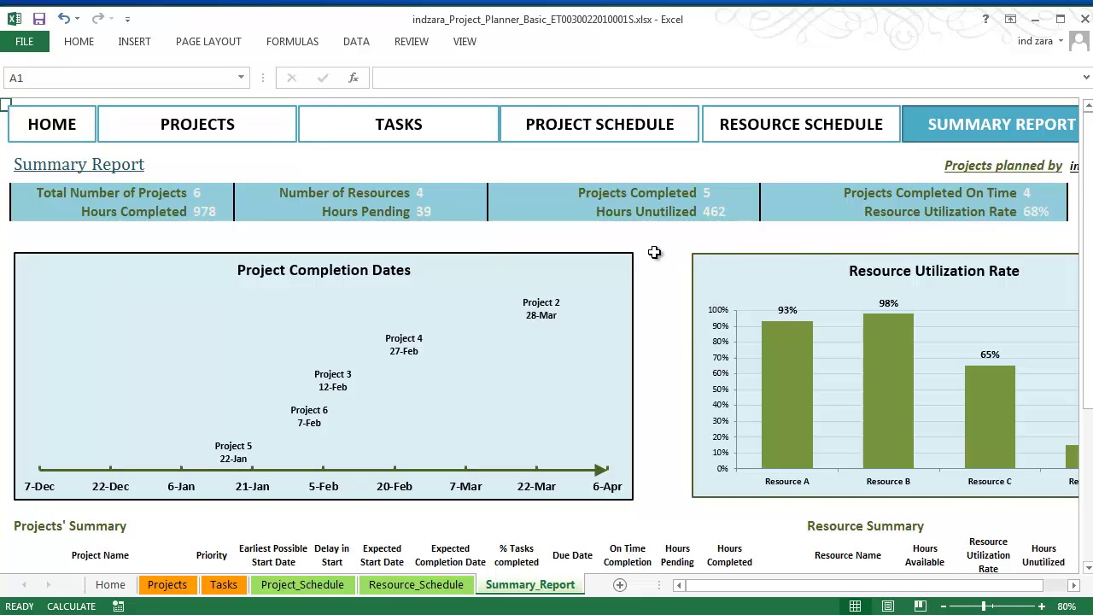
scroll(654, 252, down, 1)
scroll(473, 248, down, 1)
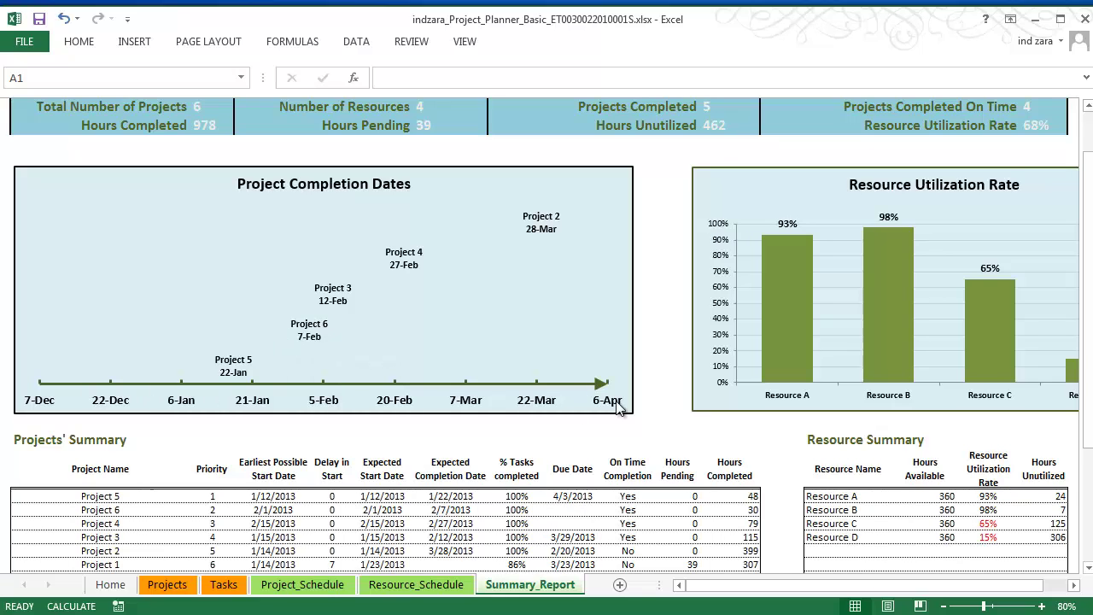
click(1074, 588)
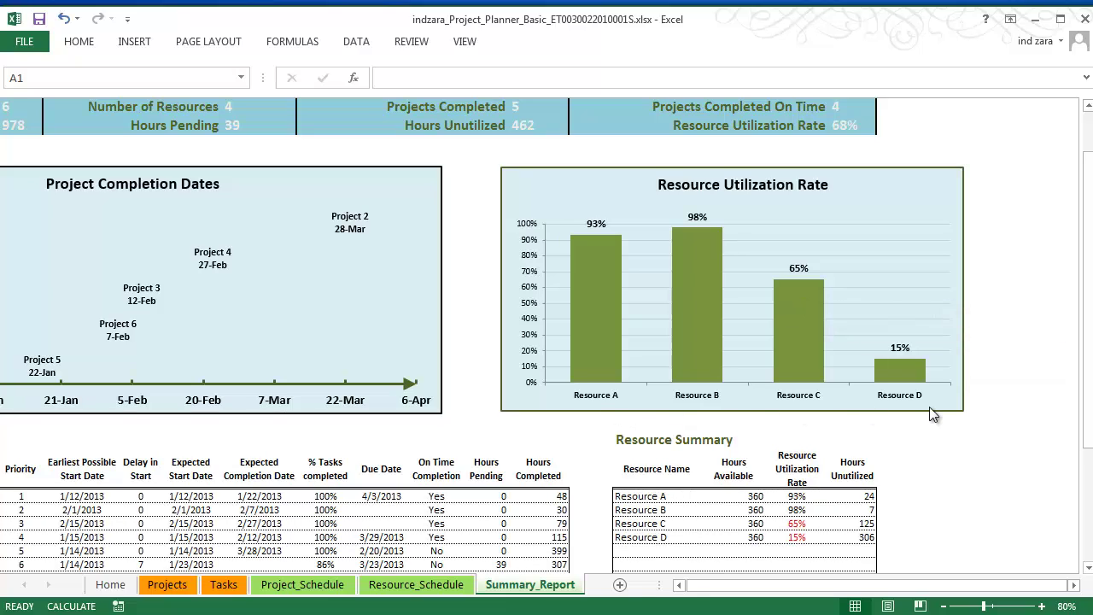
mouse_move(914, 368)
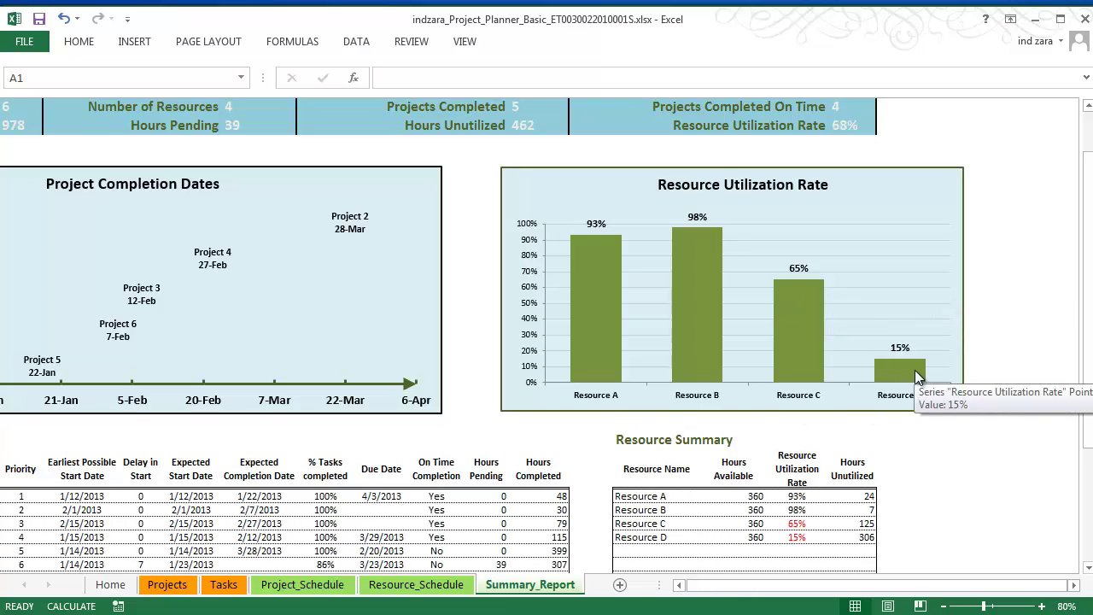
Step: Review the Projects' Summary table, checking Project 1's completion date and % Tasks completed, and examine the Resource Summary table
click(678, 586)
scroll(453, 369, down, 3)
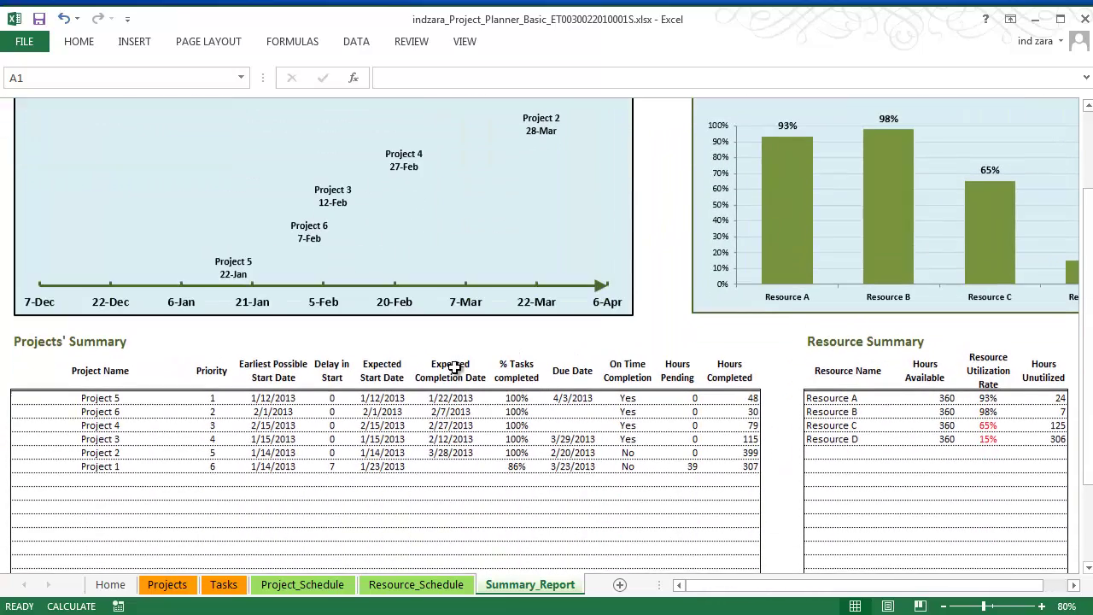
scroll(378, 416, down, 3)
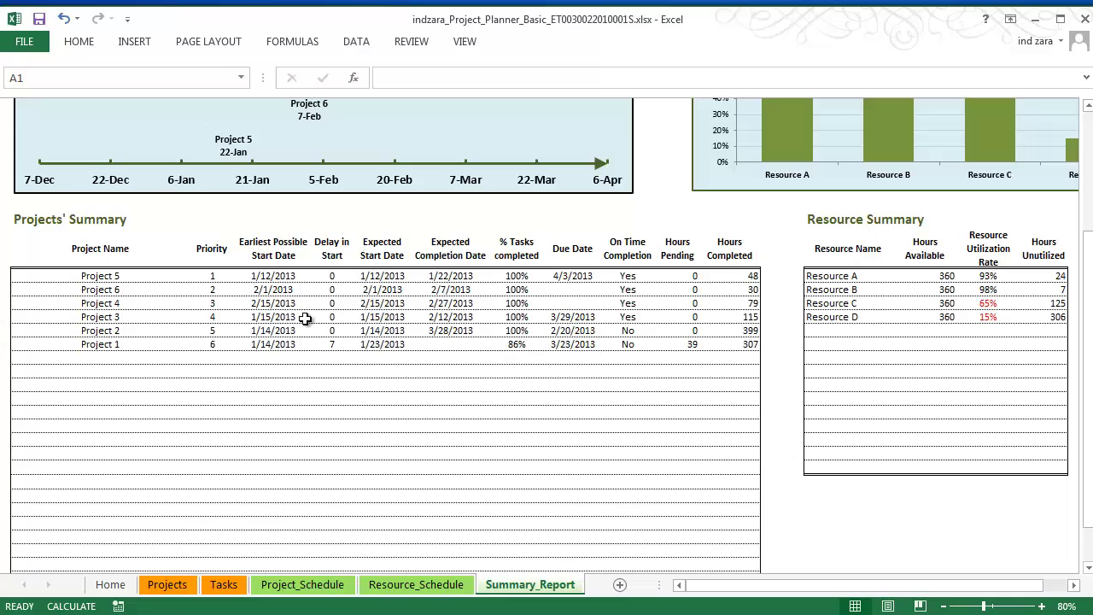
scroll(305, 318, down, 2)
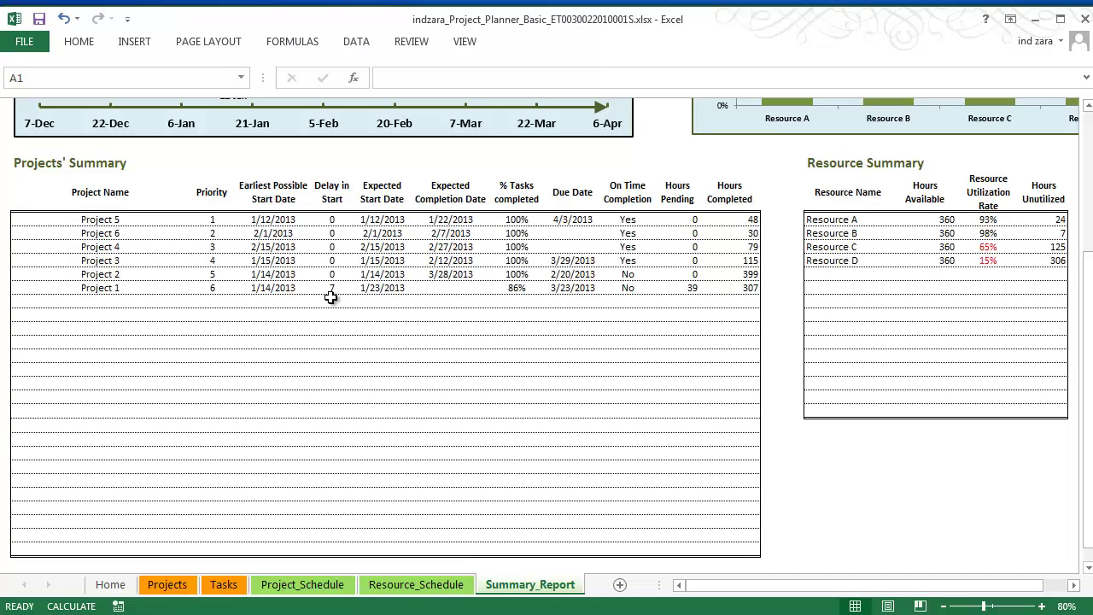
click(464, 289)
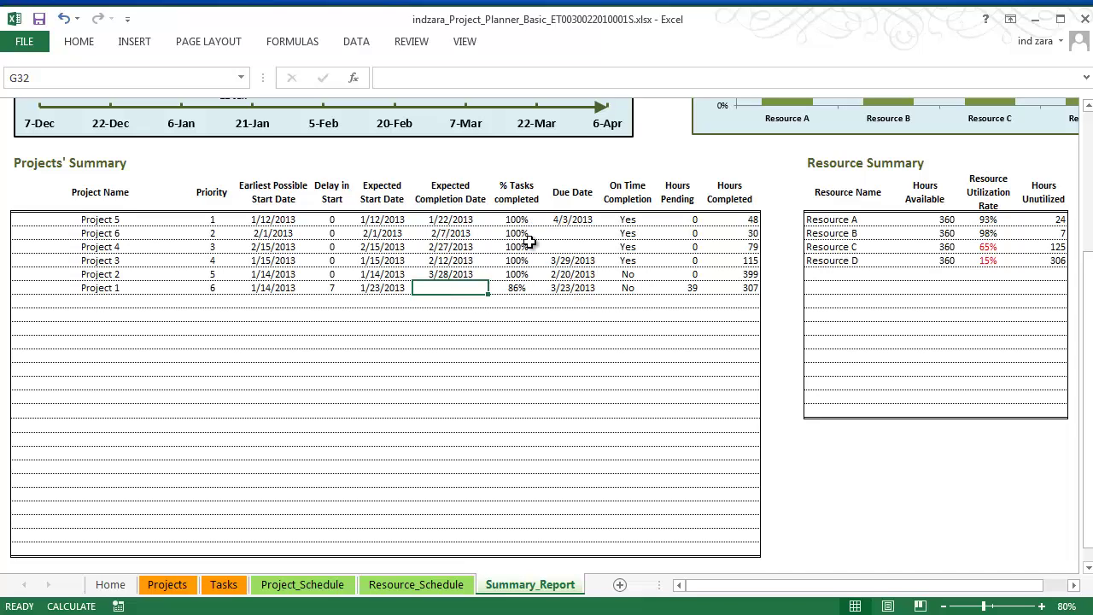
click(526, 289)
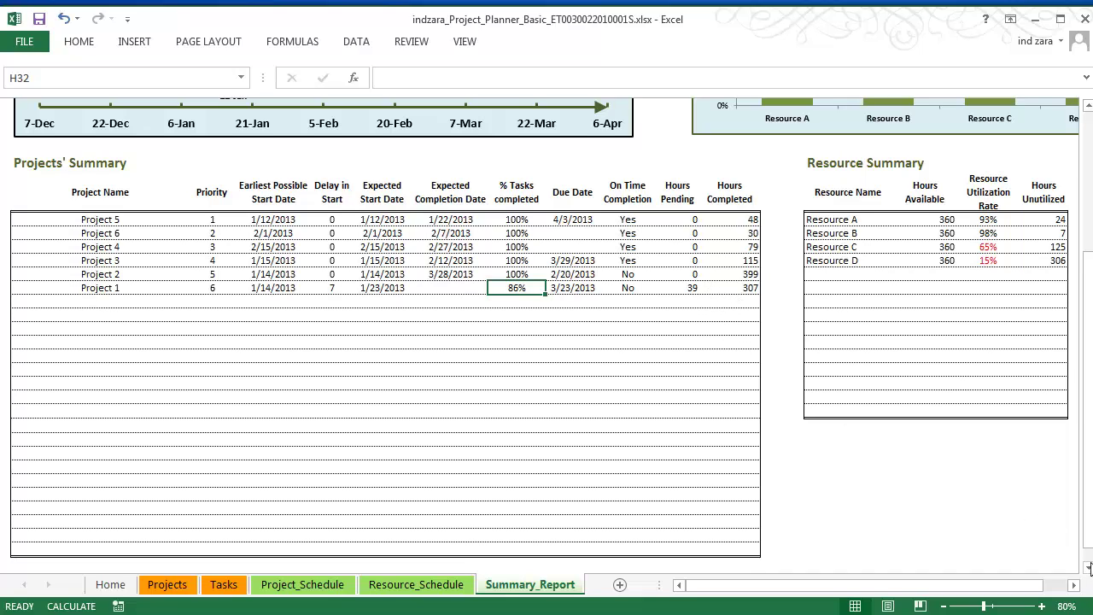
click(1074, 586)
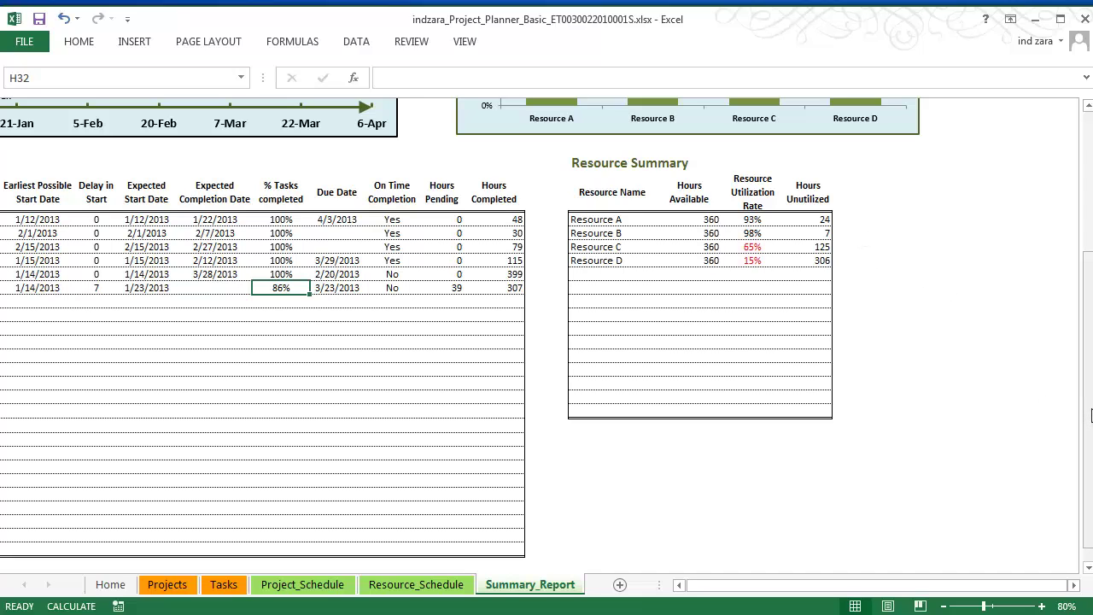
scroll(1091, 415, up, 8)
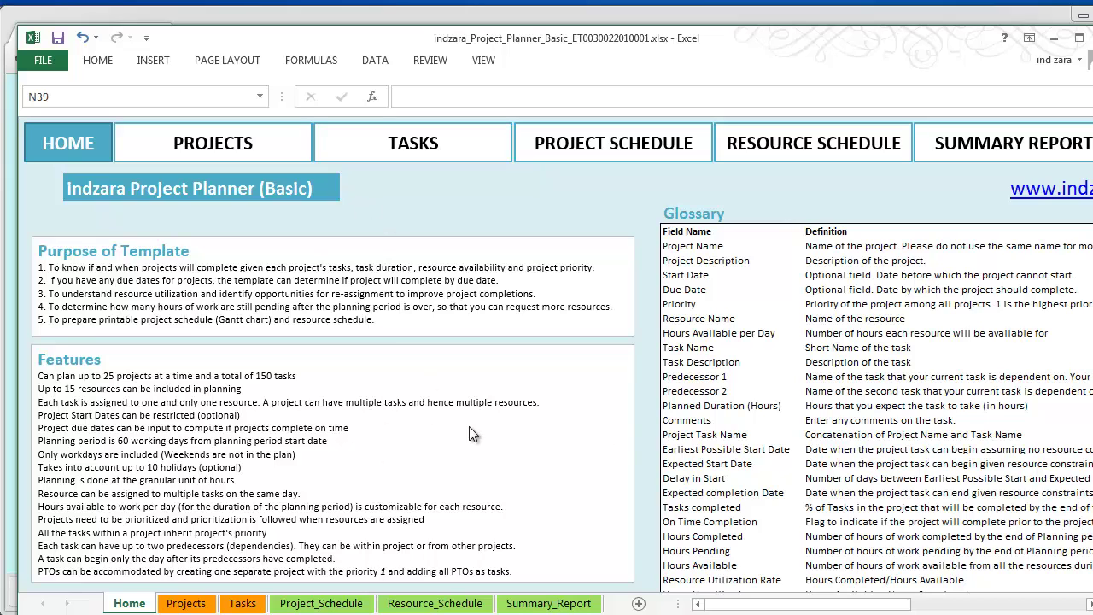
Step: Open the Projects sheet of the template without sample data and check its first project and resource entries
click(186, 604)
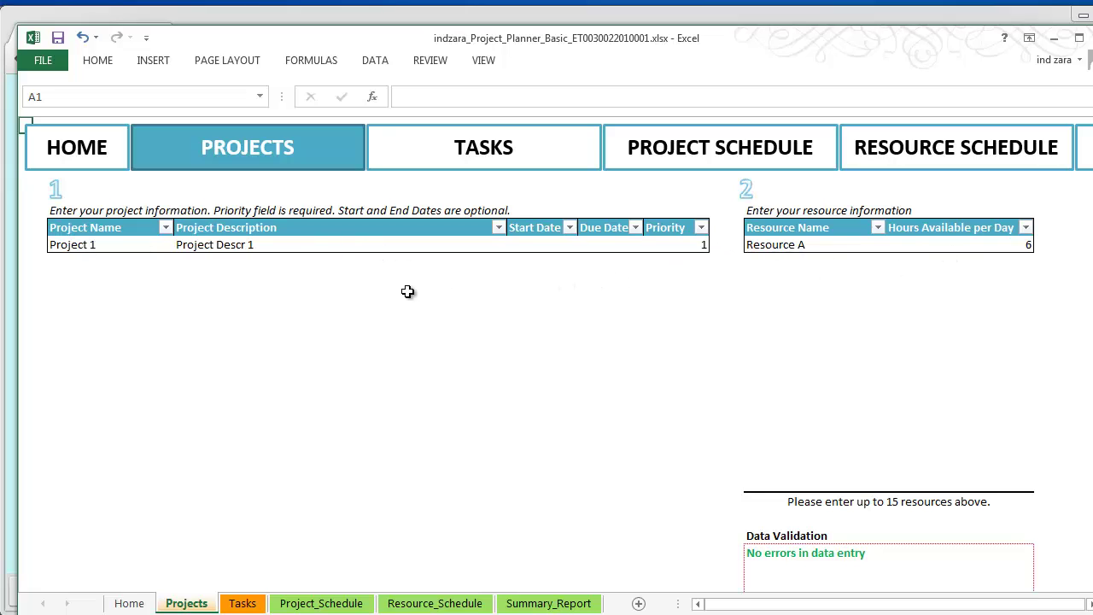
click(68, 247)
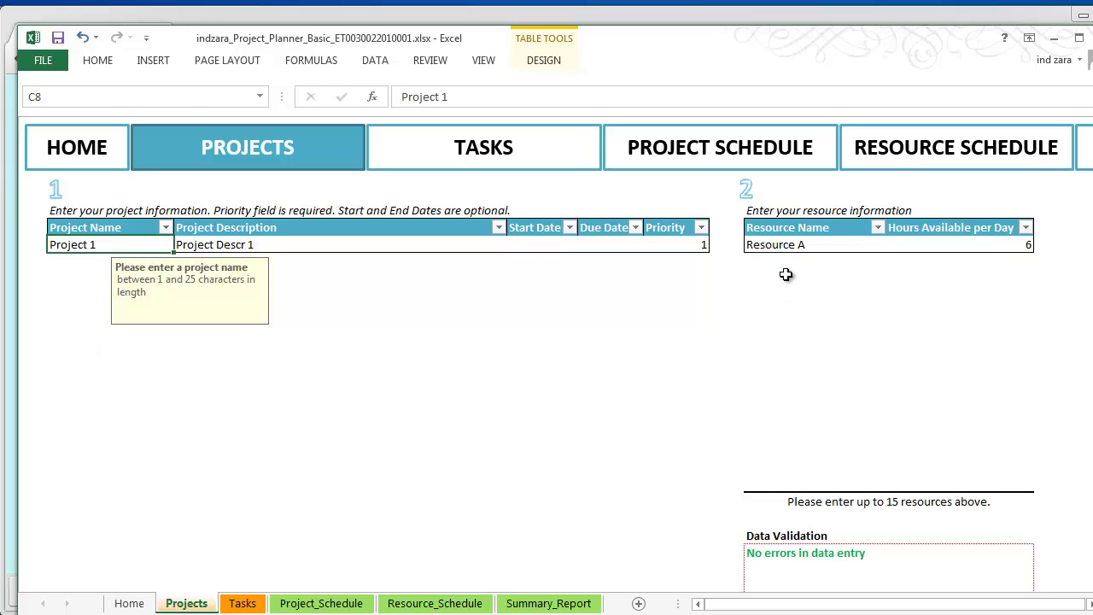
click(796, 246)
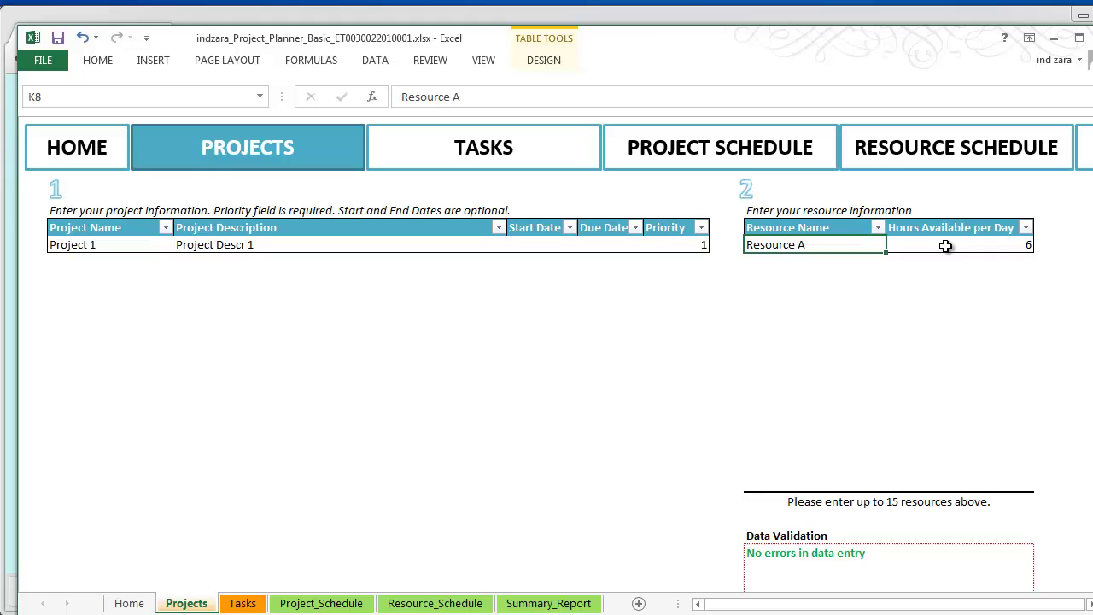
Step: Check the starter row on the empty template's Tasks sheet and return to the Project Planner page in the browser
click(242, 604)
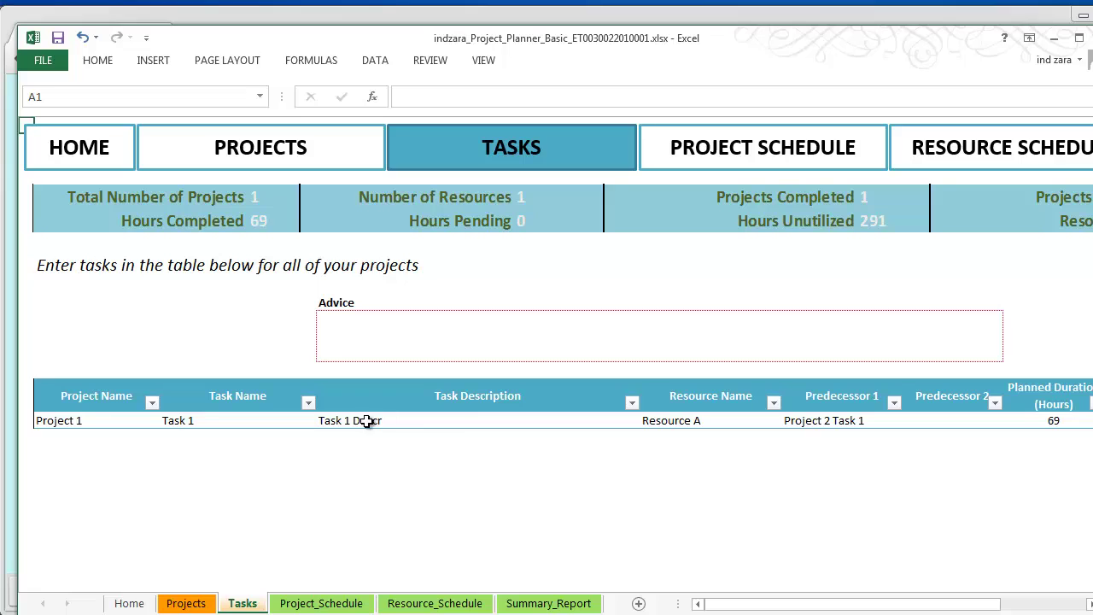
click(92, 421)
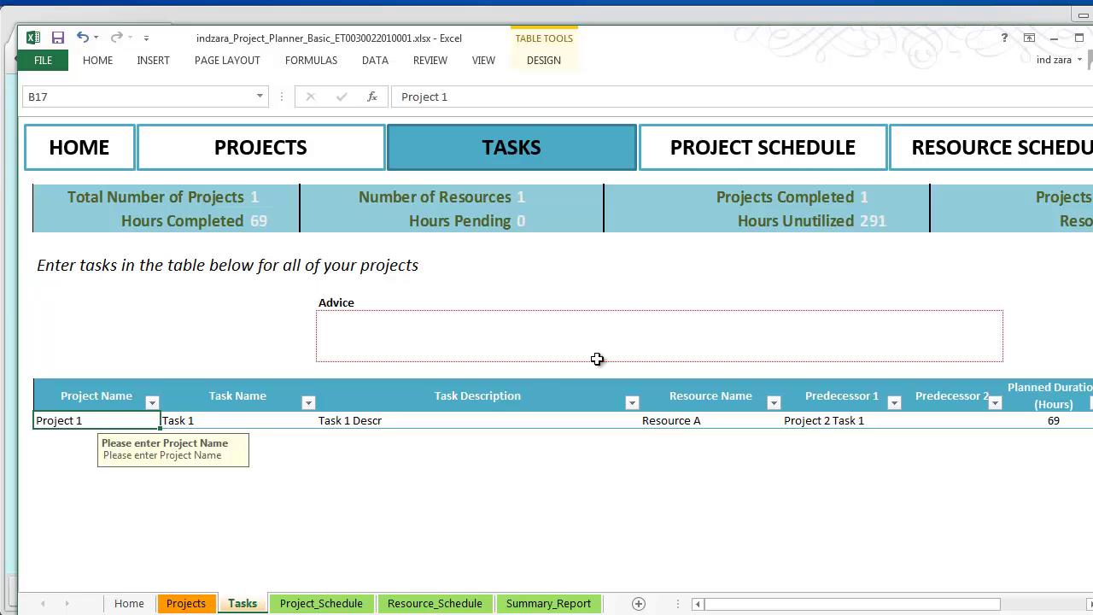
click(315, 603)
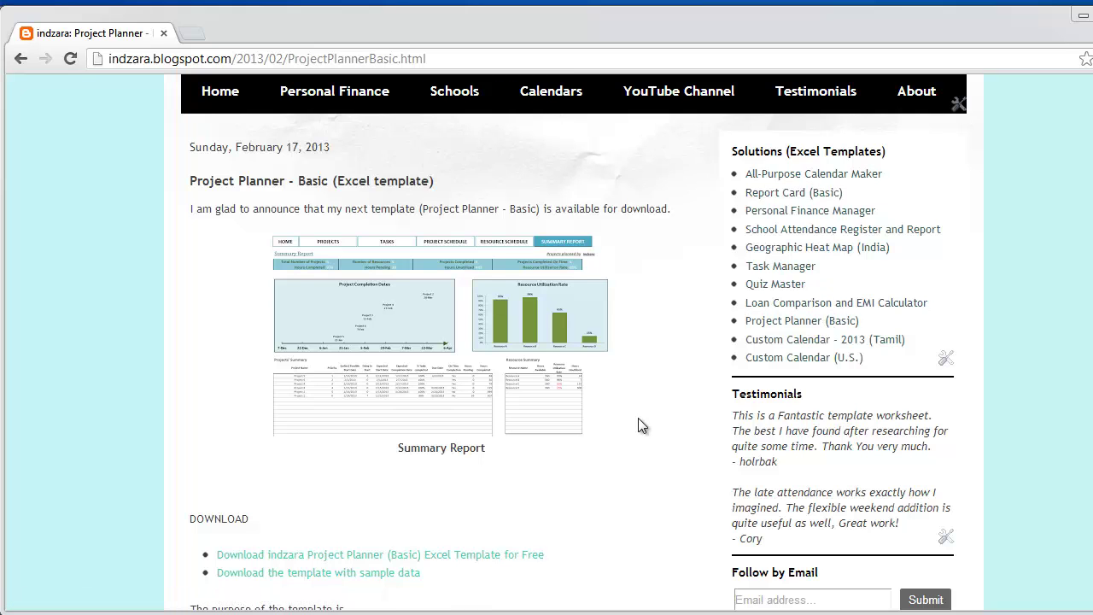
scroll(638, 418, up, 1)
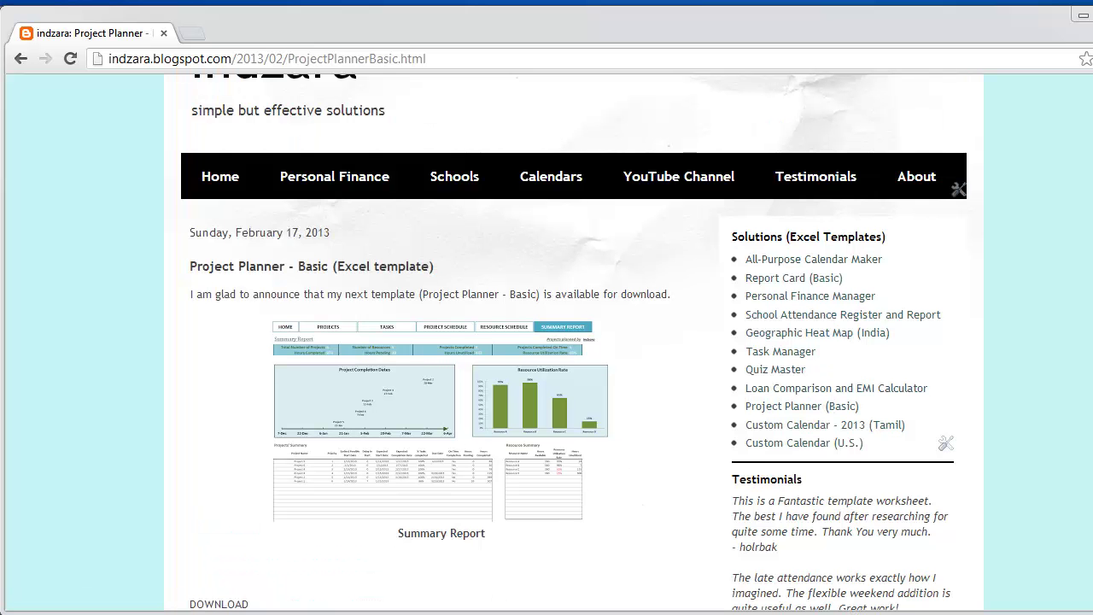